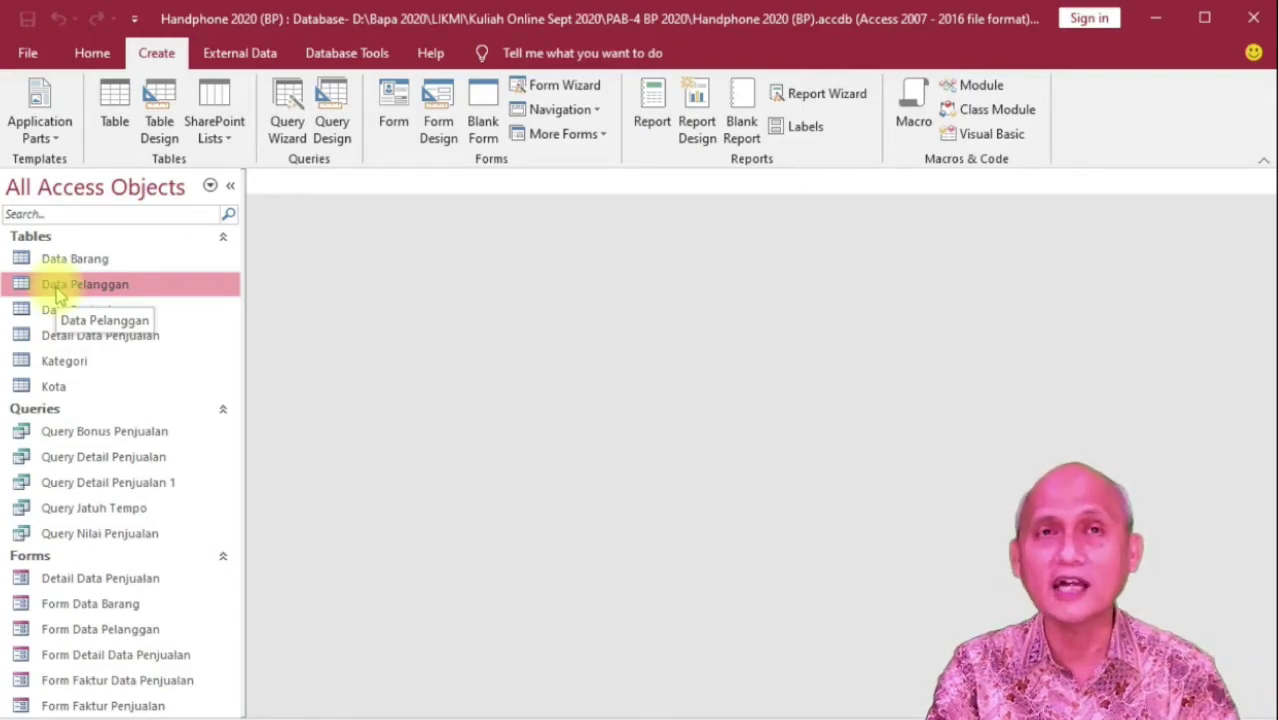
# Start the Report Wizard with the Data Pelanggan table as the record source.
pyautogui.click(805, 93)
pyautogui.moveTo(587, 133); pyautogui.dragTo(598, 254)
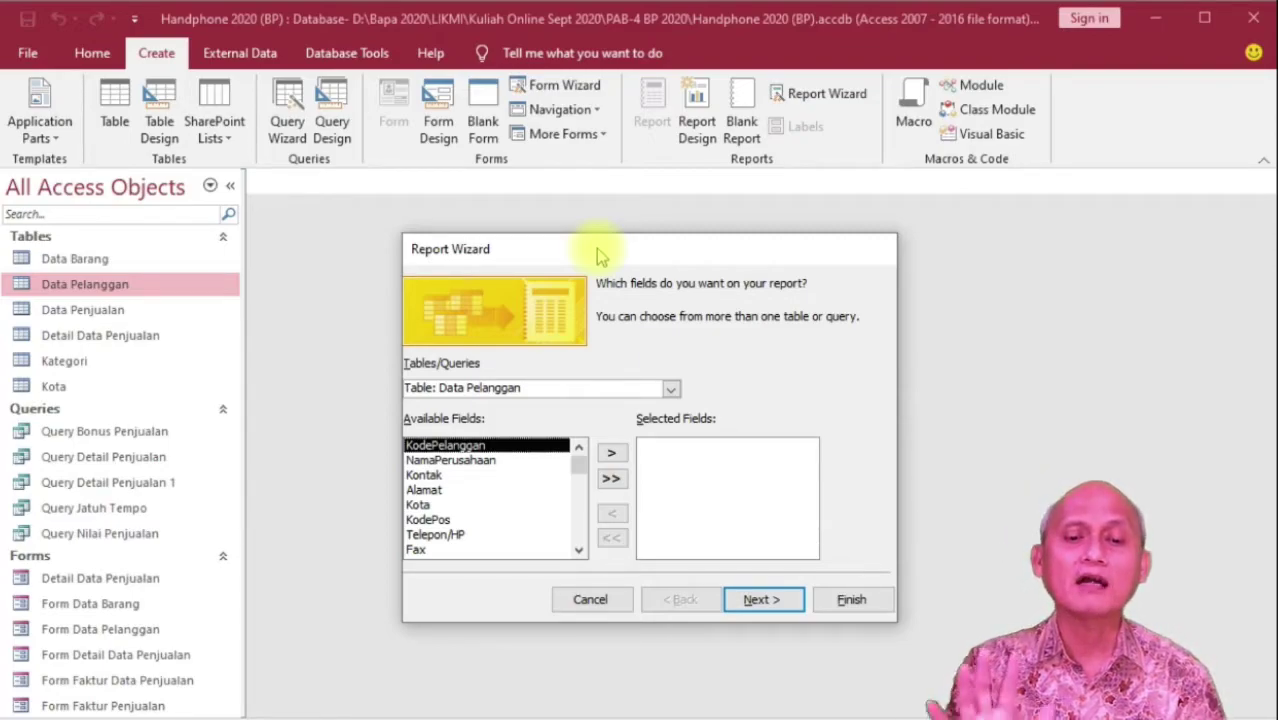
pyautogui.moveTo(598, 254); pyautogui.dragTo(578, 209)
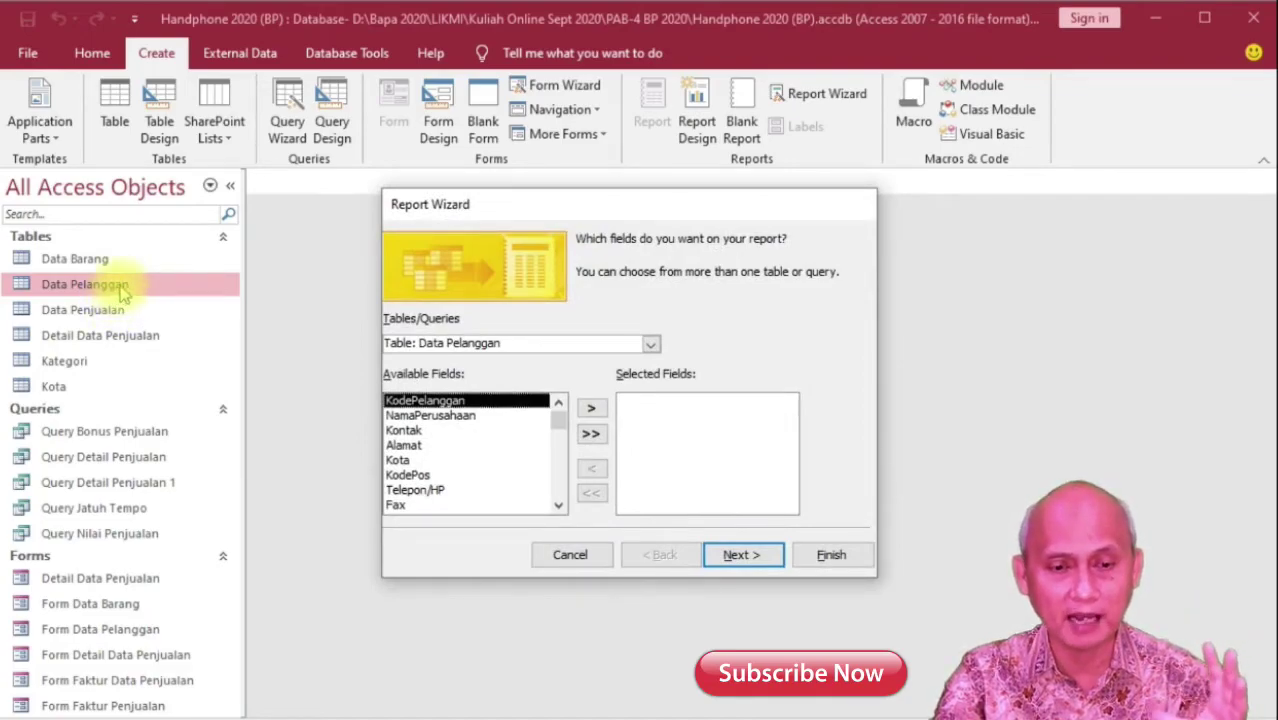
pyautogui.click(649, 346)
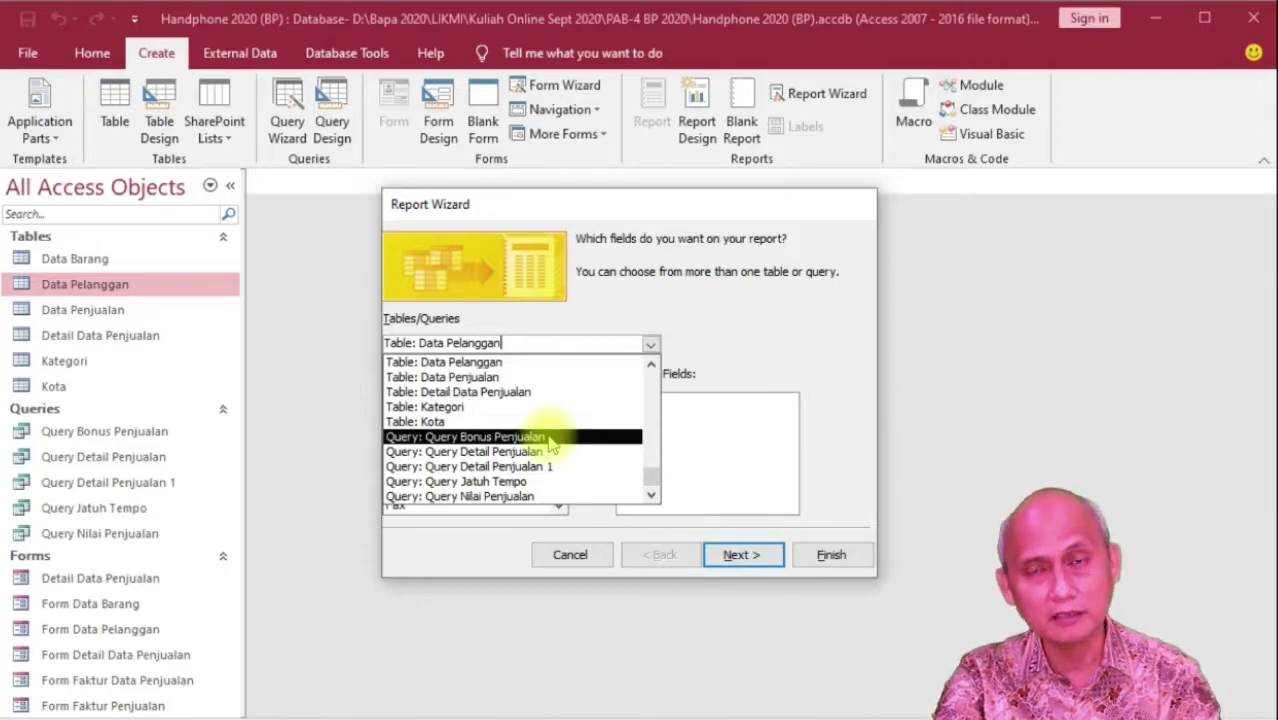
pyautogui.click(522, 361)
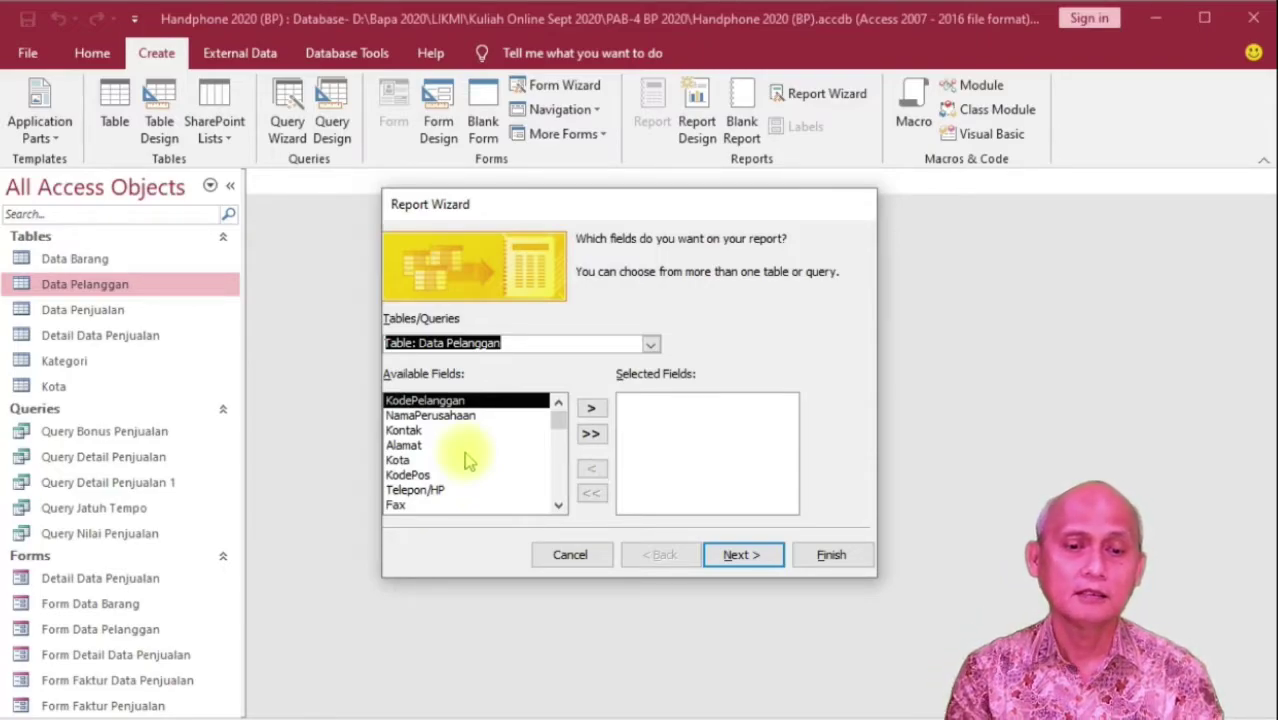
pyautogui.click(591, 436)
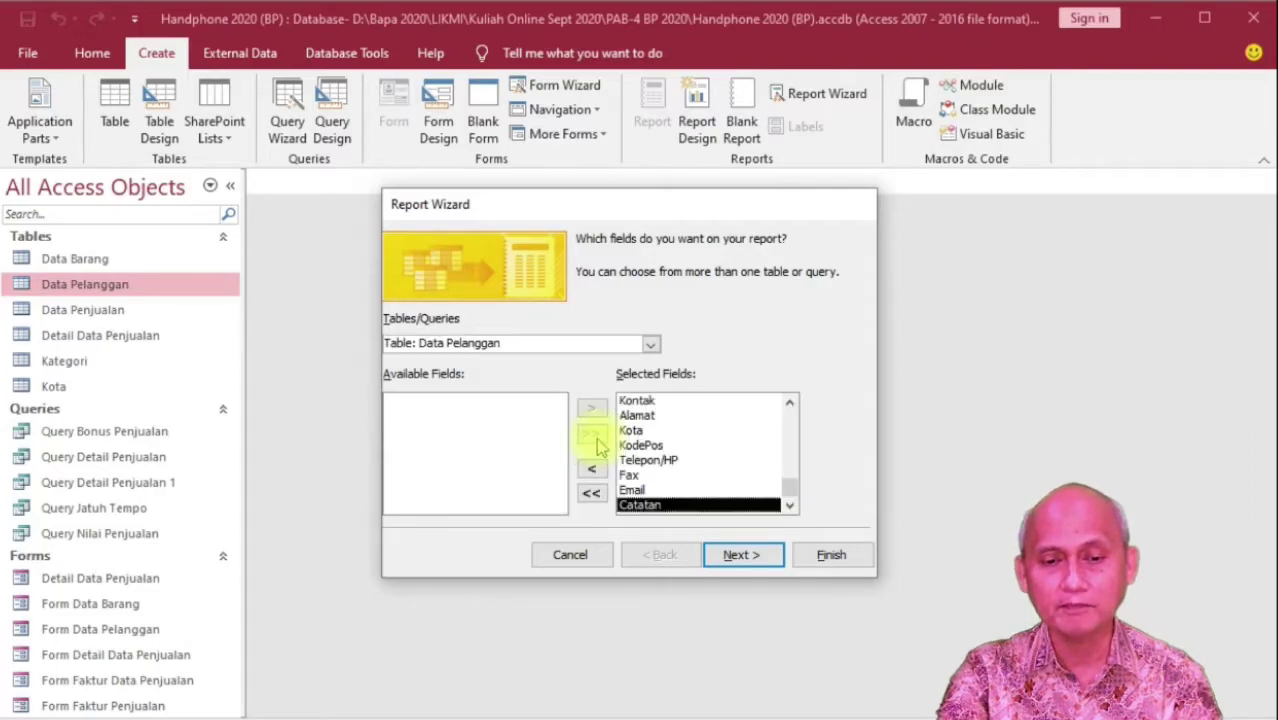
pyautogui.scroll(1, 660, 445)
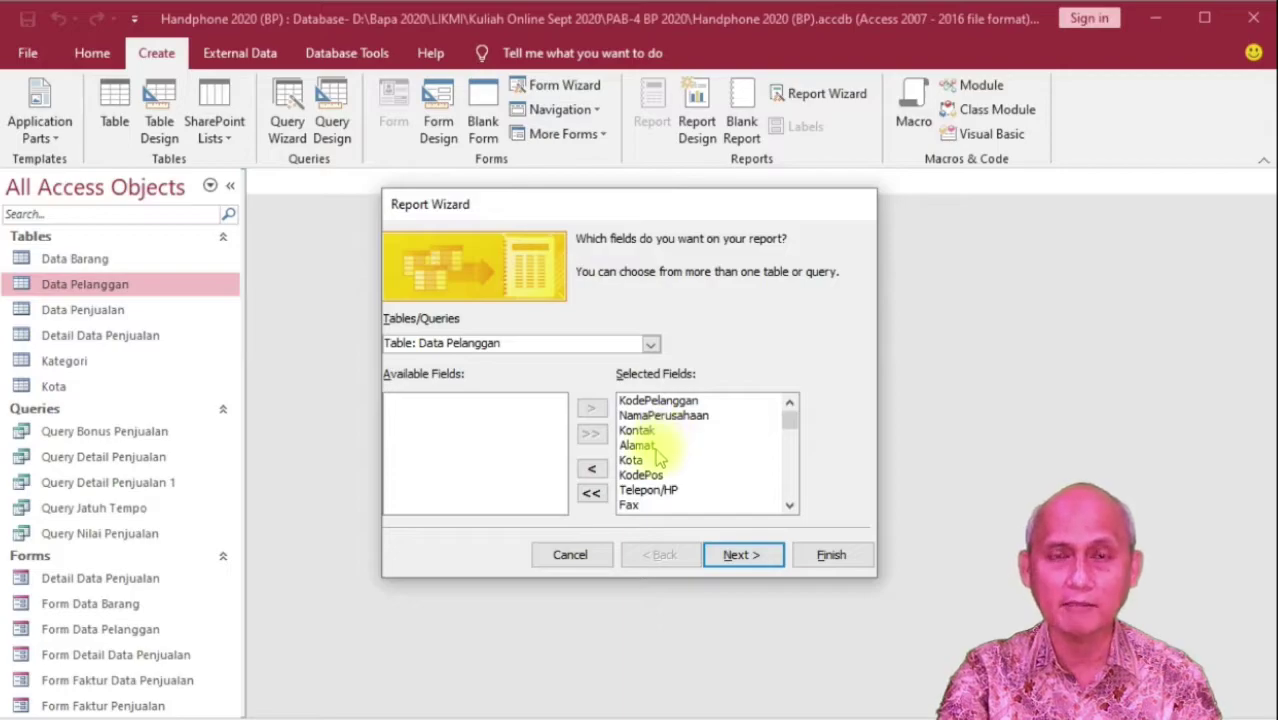
pyautogui.scroll(-1, 660, 470)
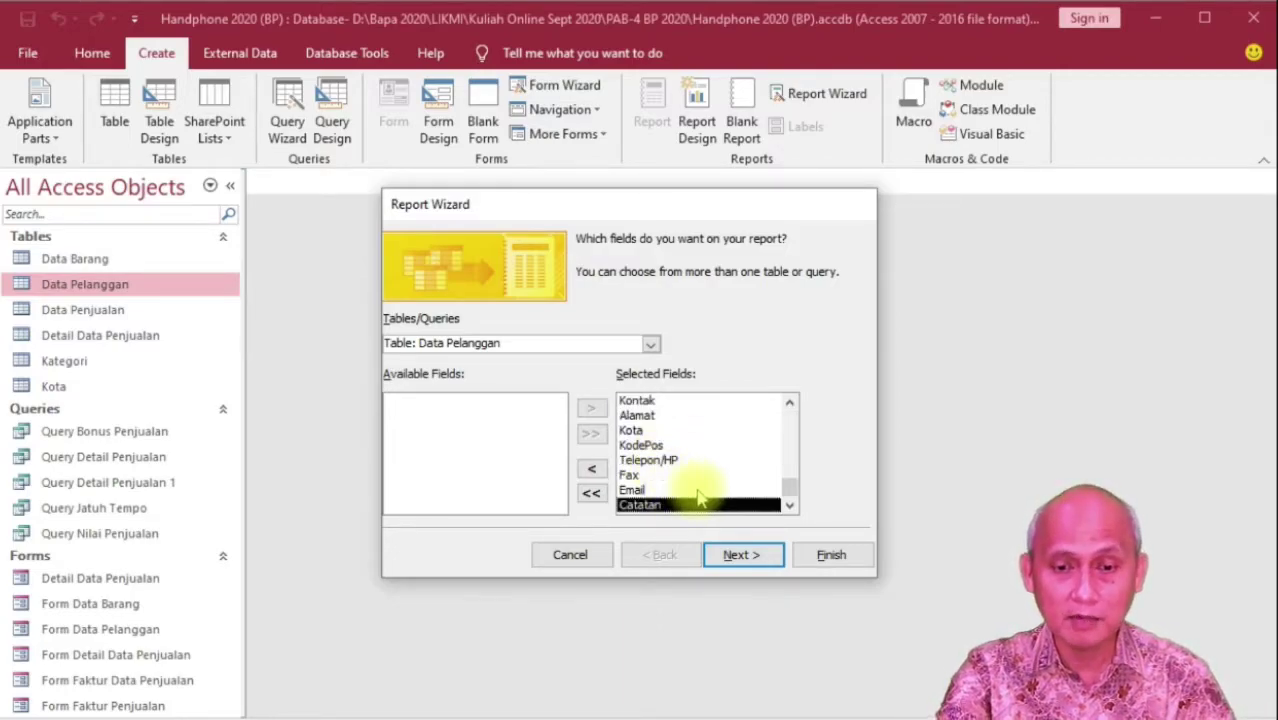
pyautogui.scroll(1, 698, 495)
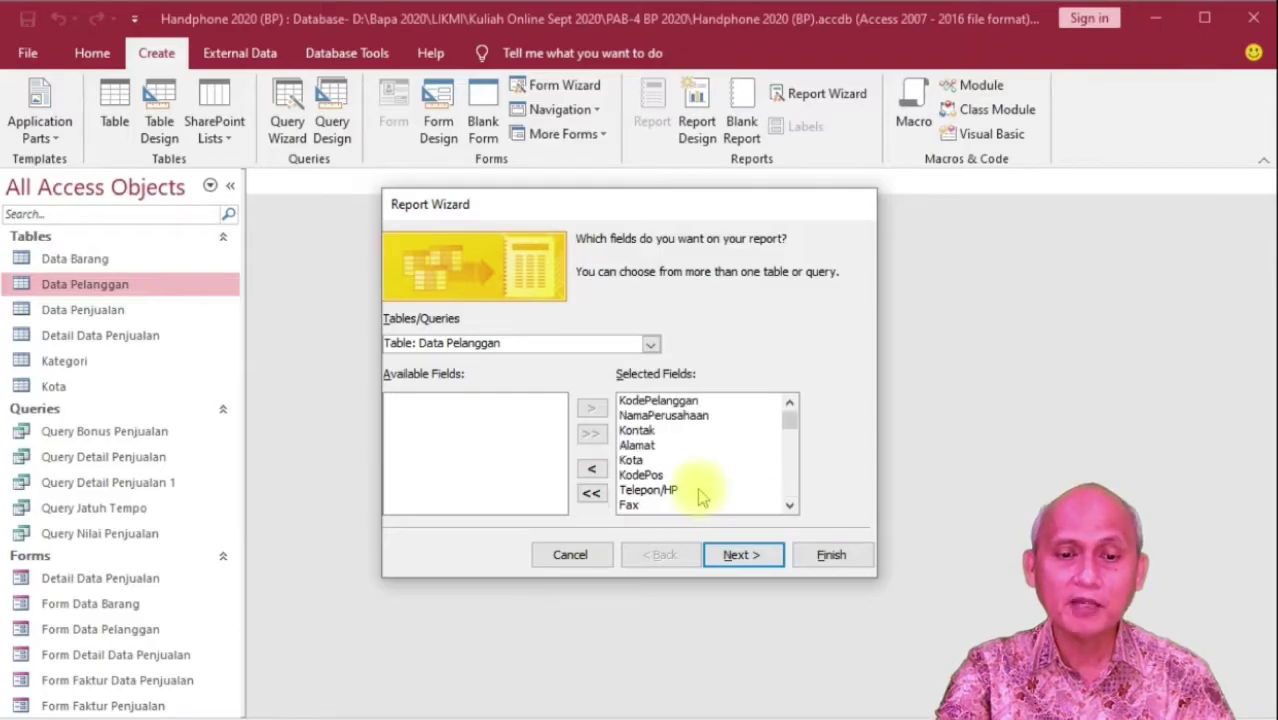
pyautogui.click(591, 492)
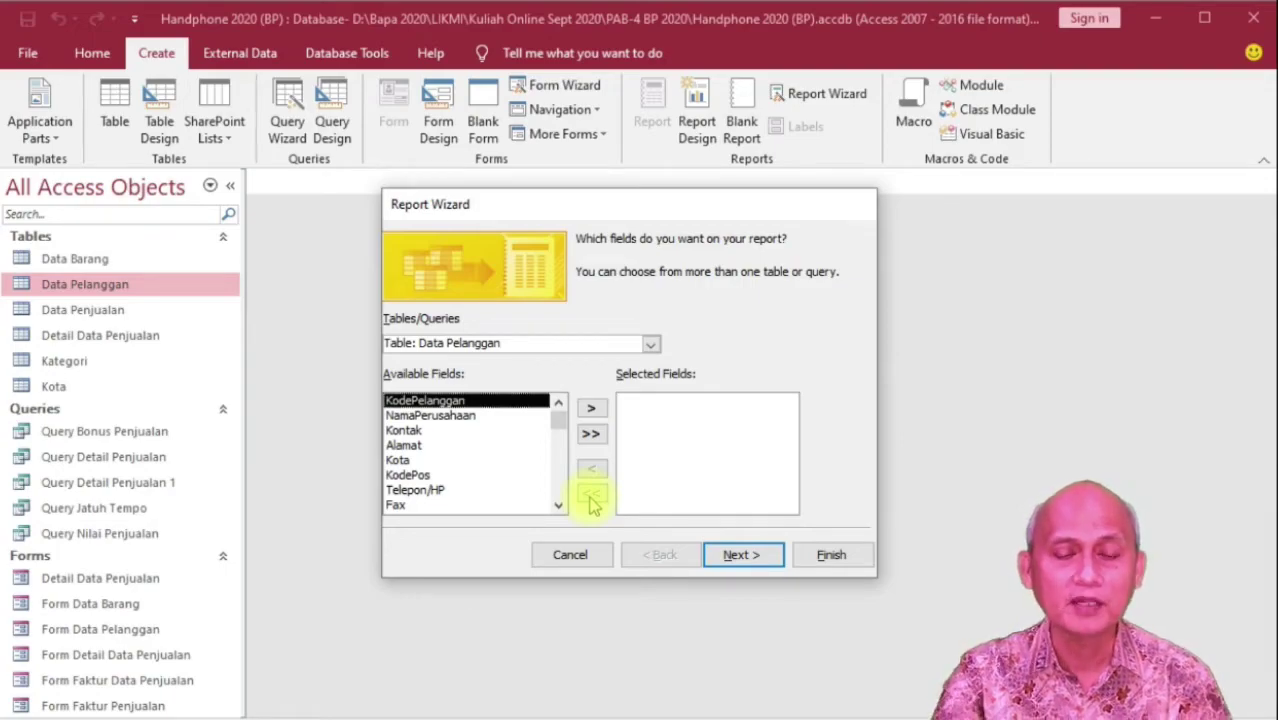
# Add the fields KodePelanggan, NamaPerusahaan, Kontak, Alamat, Kota and Telepon/HP to the report and continue to the grouping levels.
pyautogui.doubleClick(490, 401)
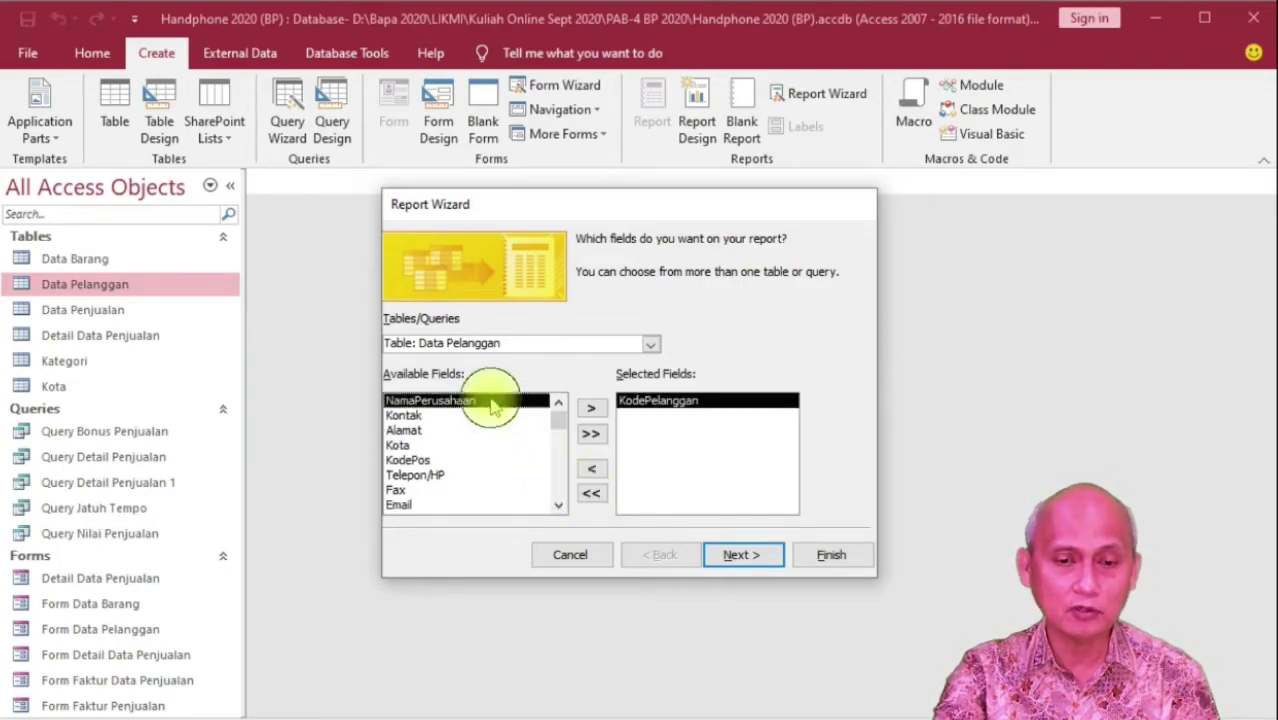
pyautogui.doubleClick(471, 401)
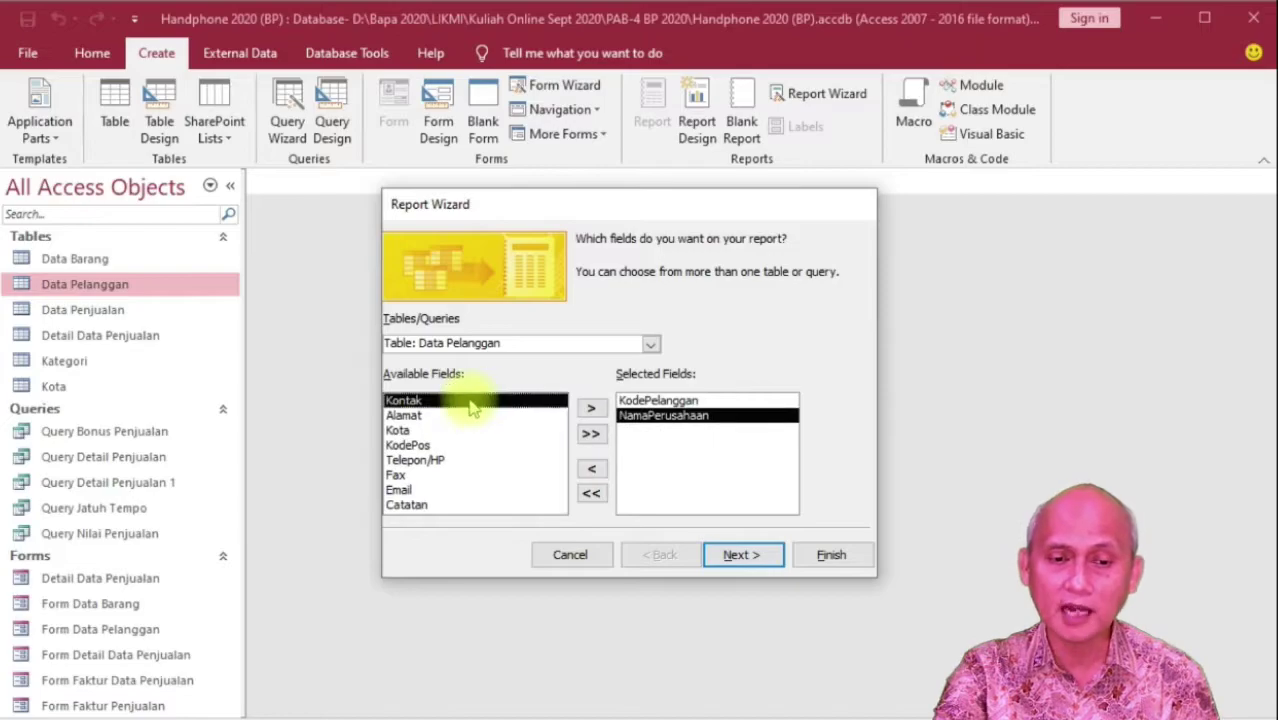
pyautogui.doubleClick(471, 401)
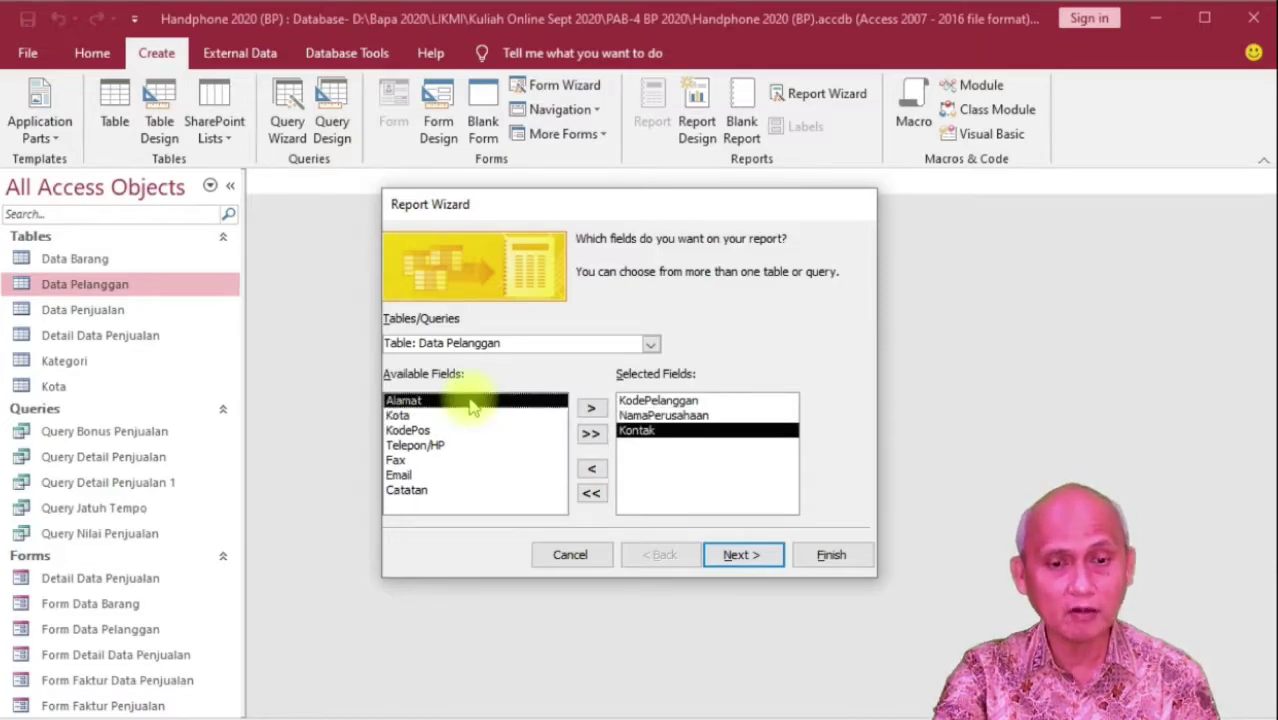
pyautogui.doubleClick(471, 401)
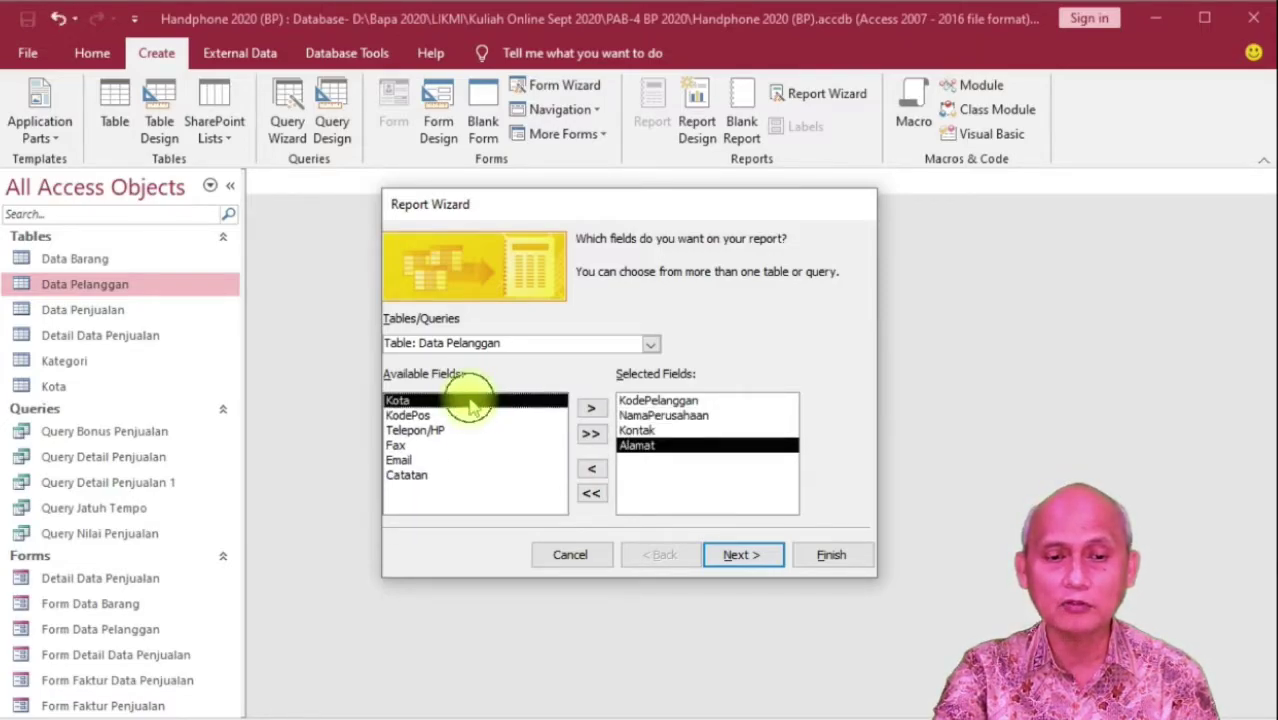
pyautogui.doubleClick(471, 401)
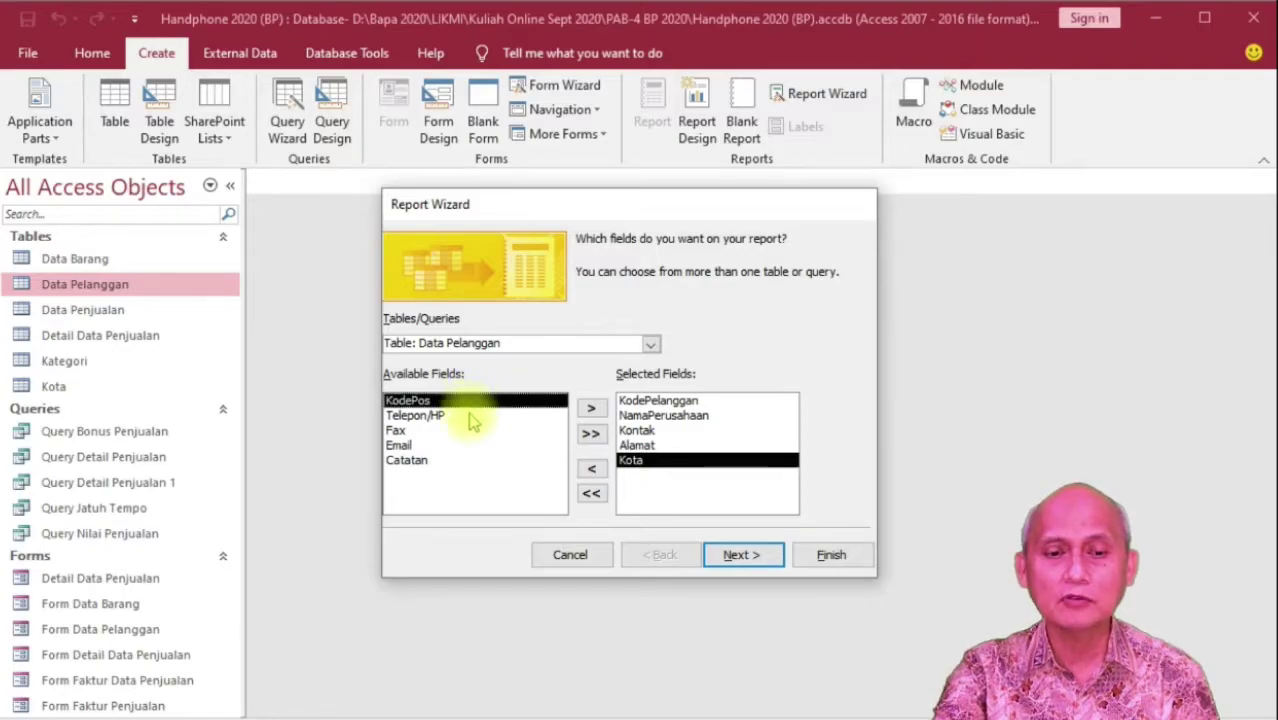
pyautogui.doubleClick(470, 416)
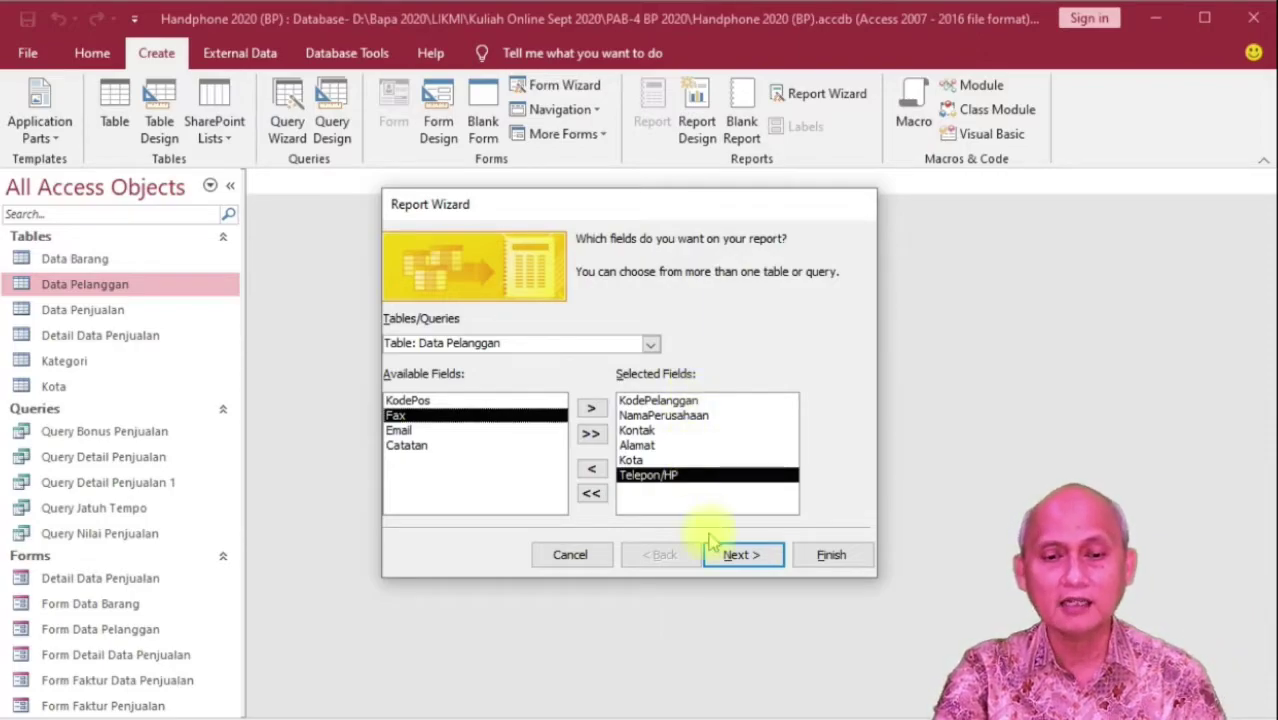
pyautogui.click(740, 554)
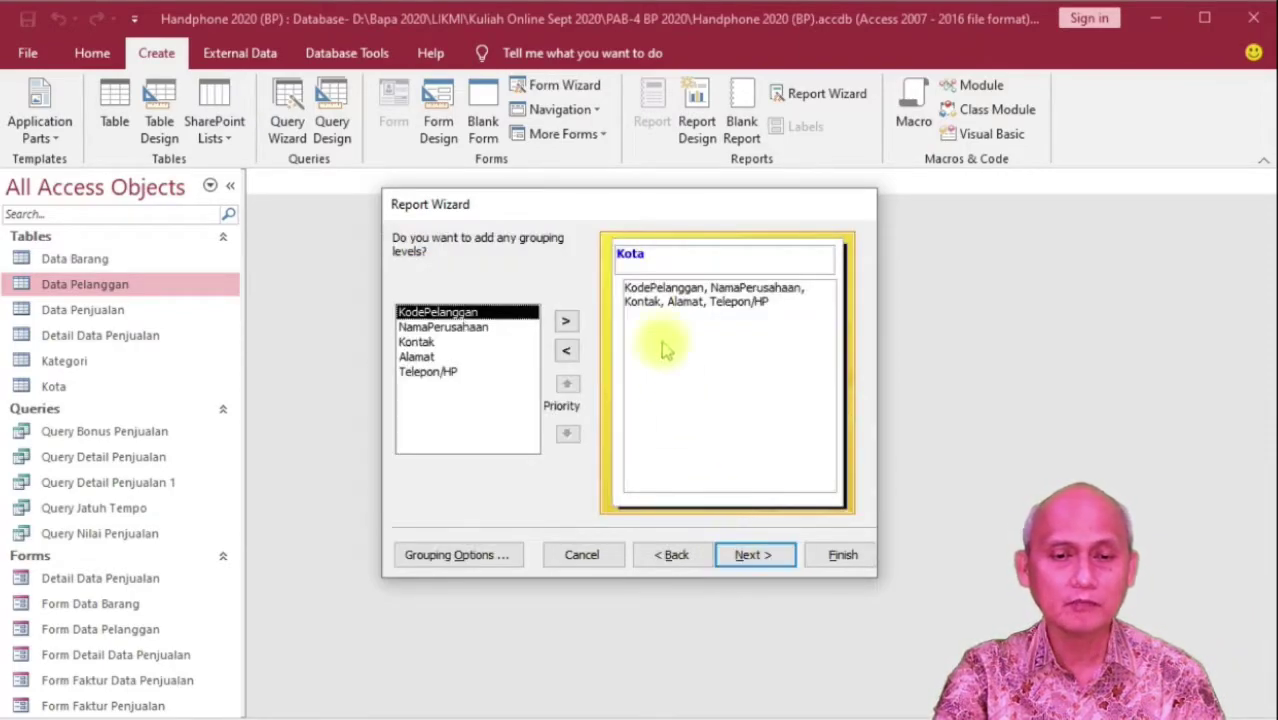
# Remove the Kota grouping level from the report and continue to the sort order.
pyautogui.moveTo(580, 210); pyautogui.dragTo(545, 232)
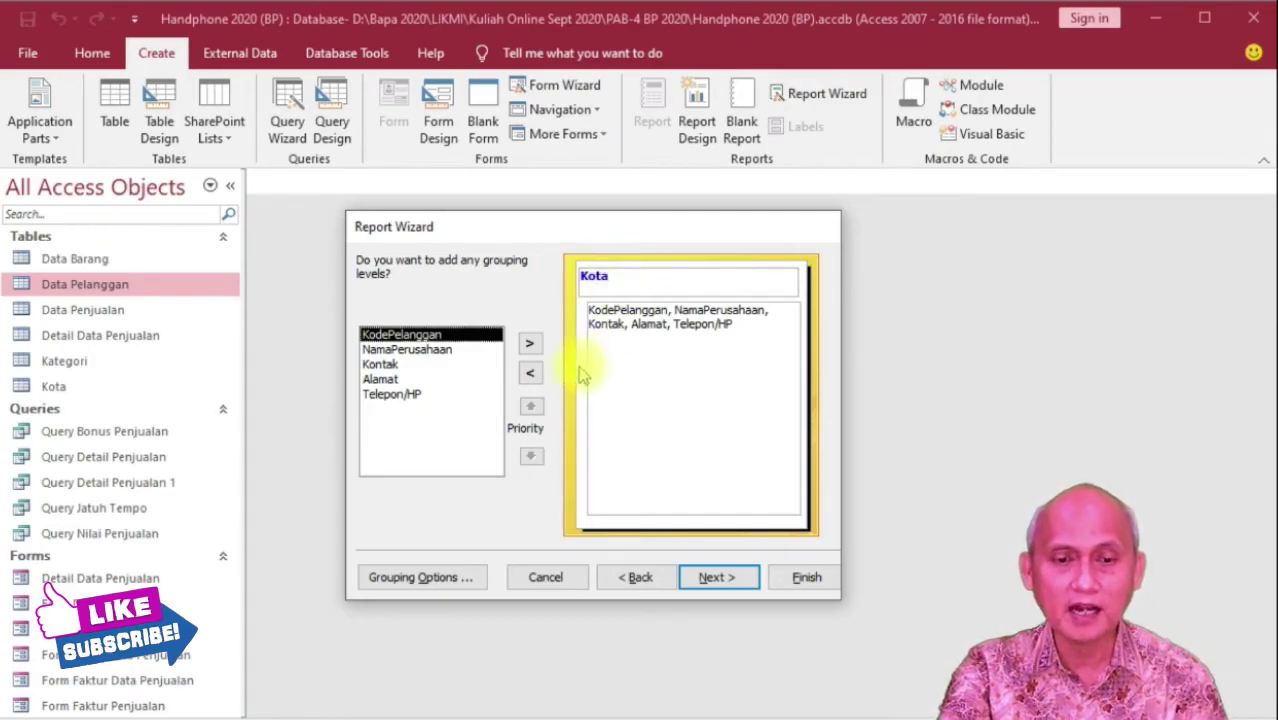
pyautogui.click(530, 375)
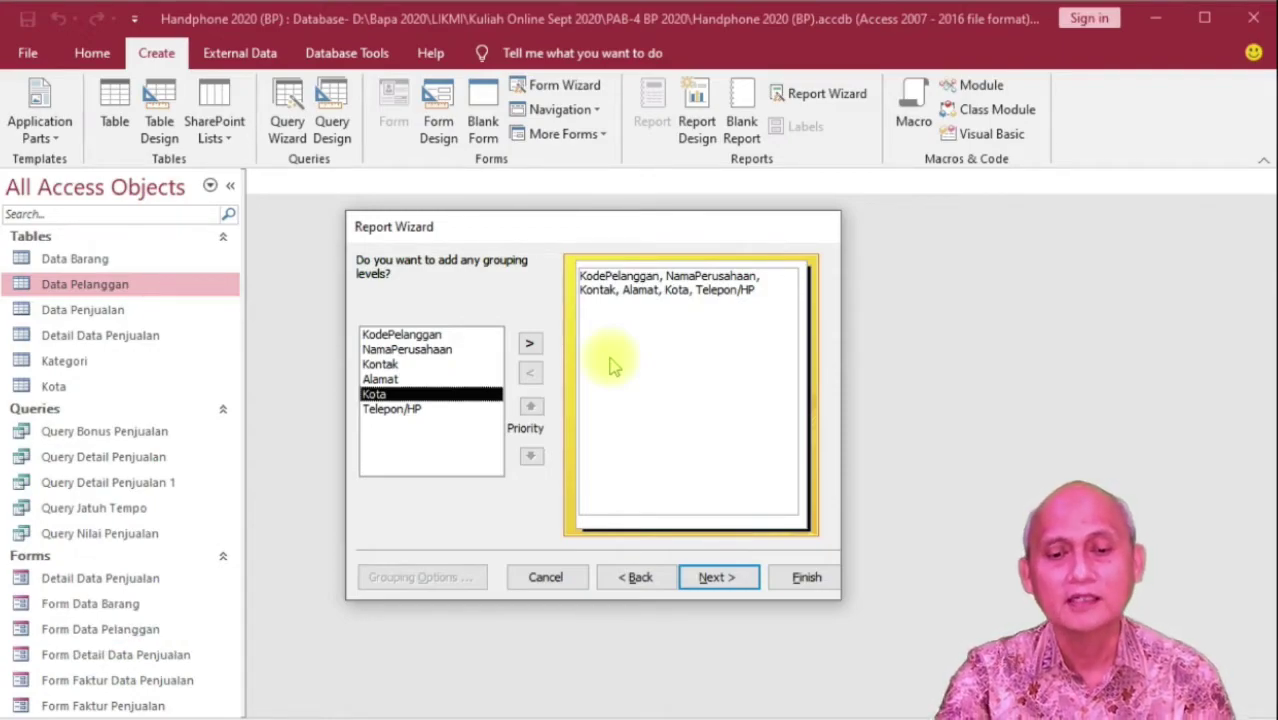
pyautogui.click(716, 578)
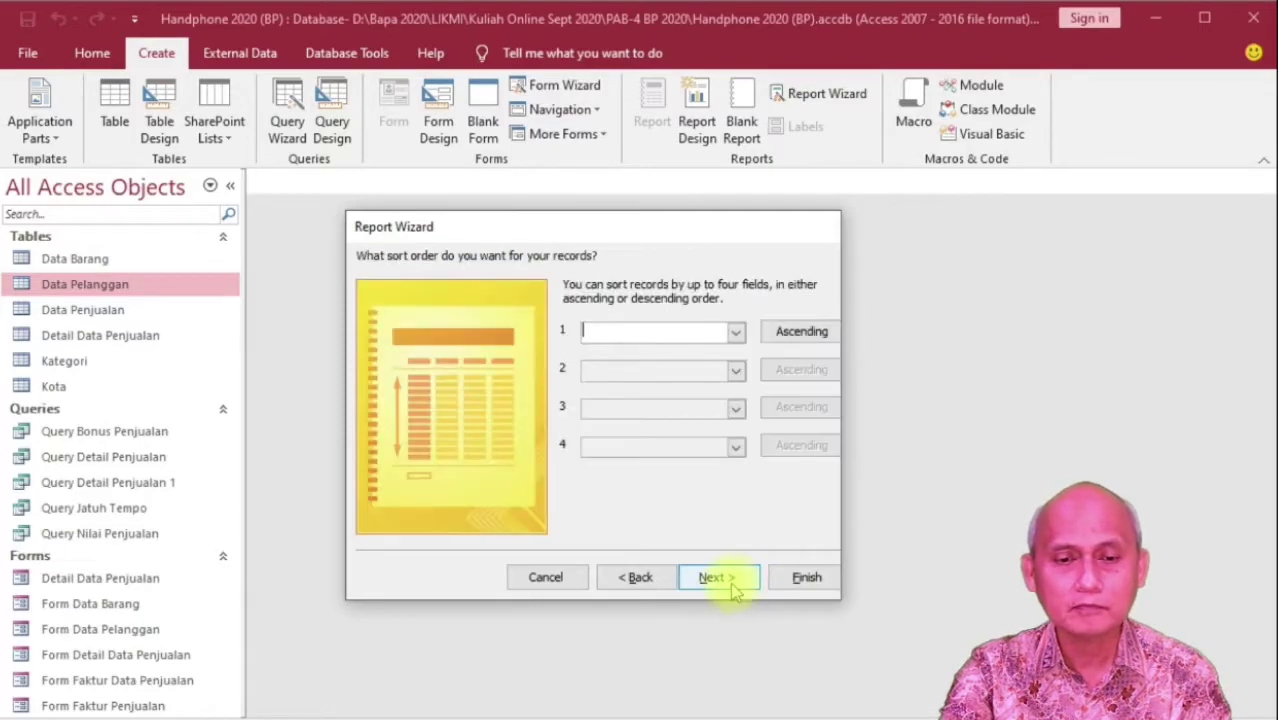
# Sort the report records by KodePelanggan in ascending order and continue to the layout options.
pyautogui.moveTo(566, 238); pyautogui.dragTo(531, 238)
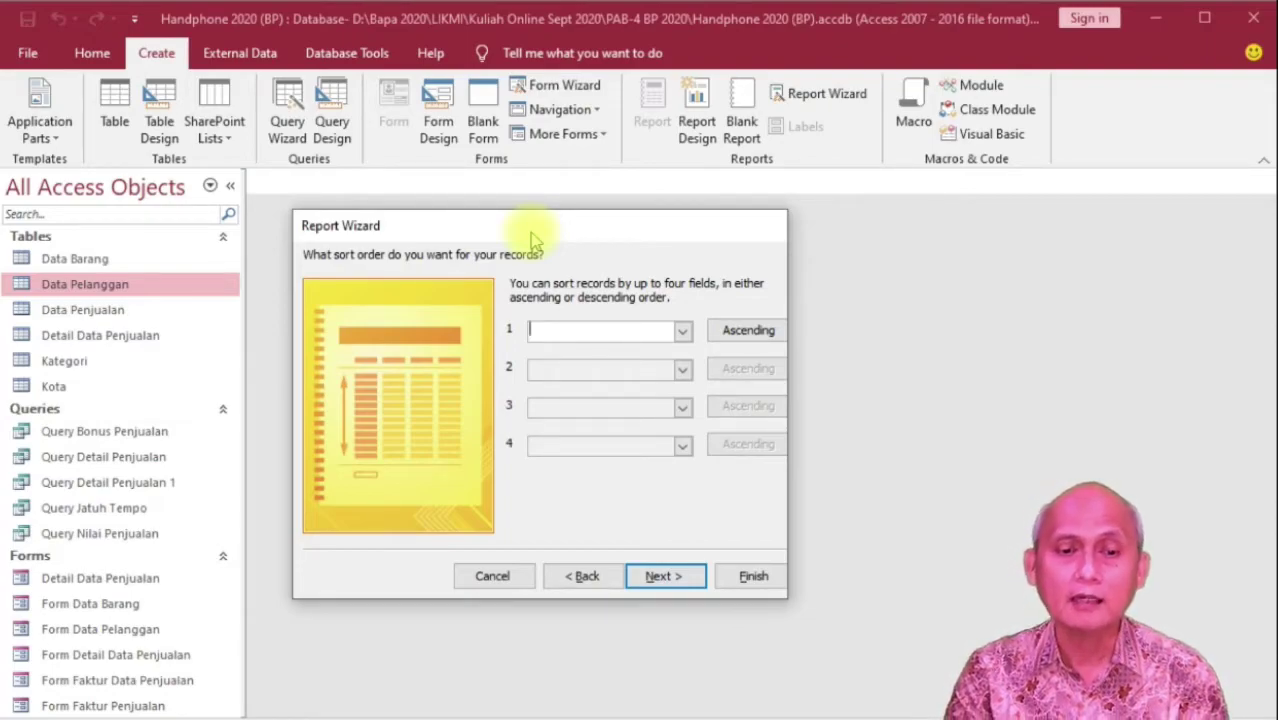
pyautogui.click(682, 331)
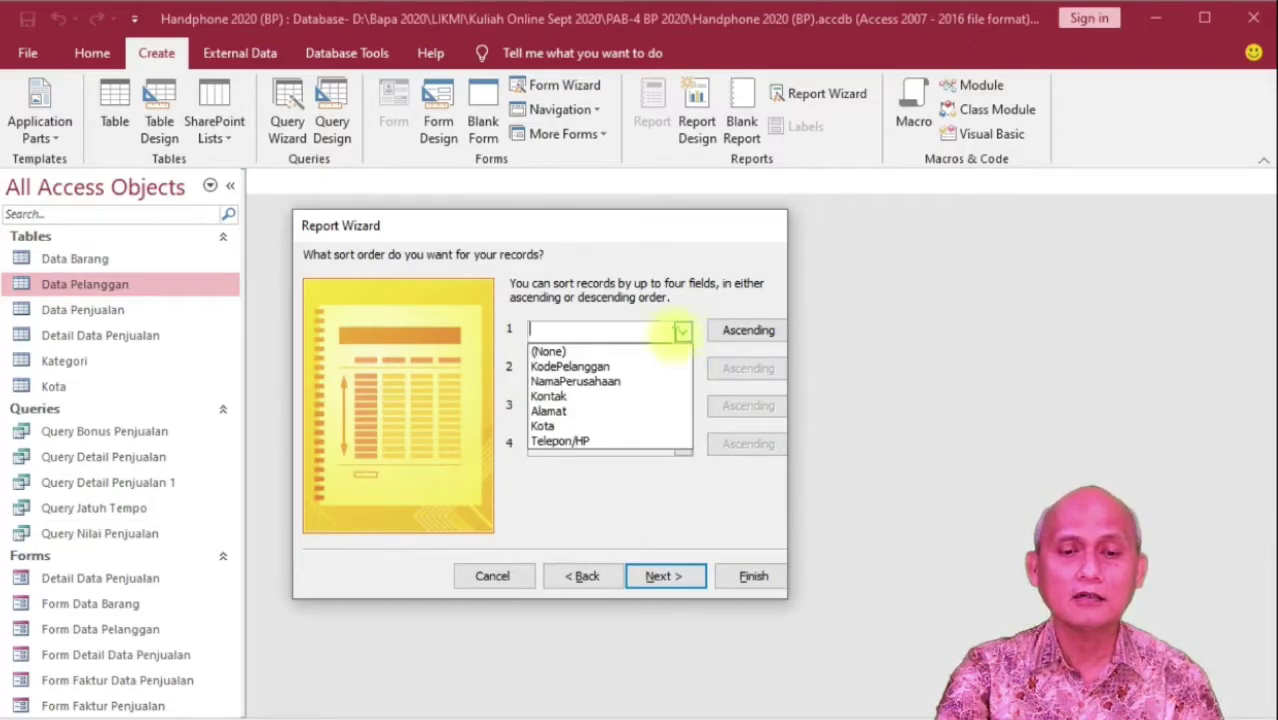
pyautogui.click(612, 370)
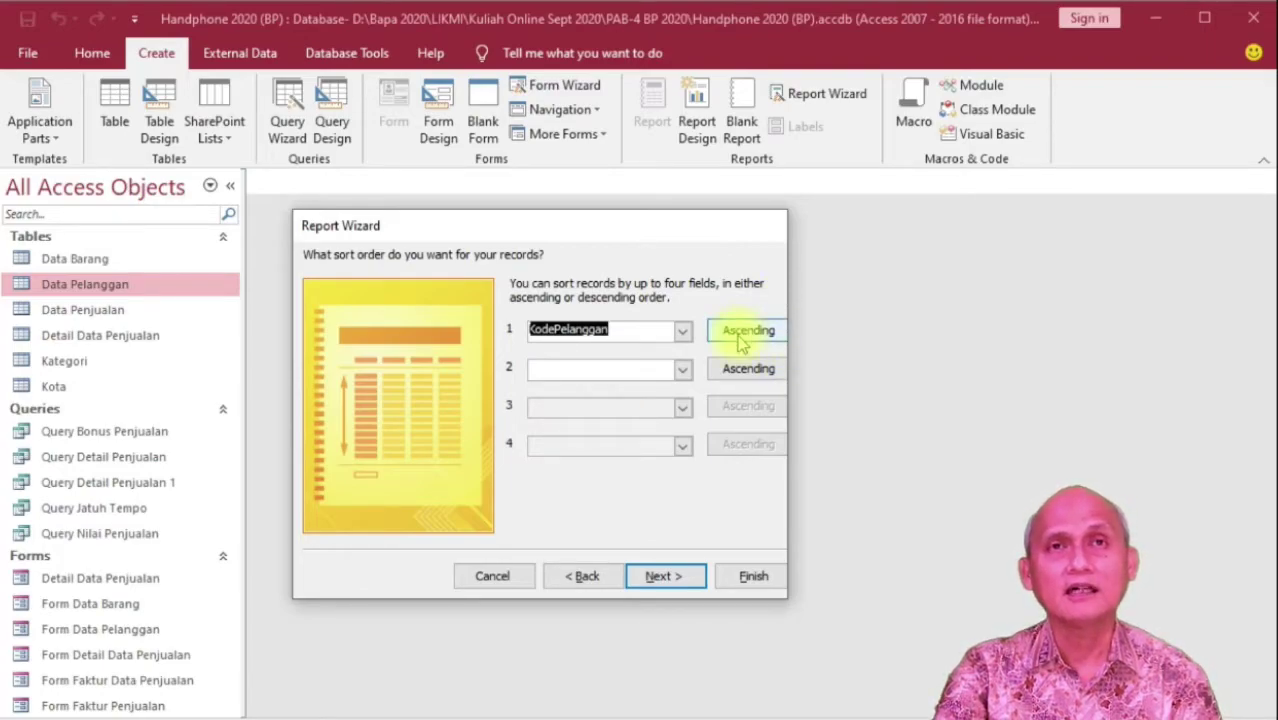
pyautogui.click(662, 577)
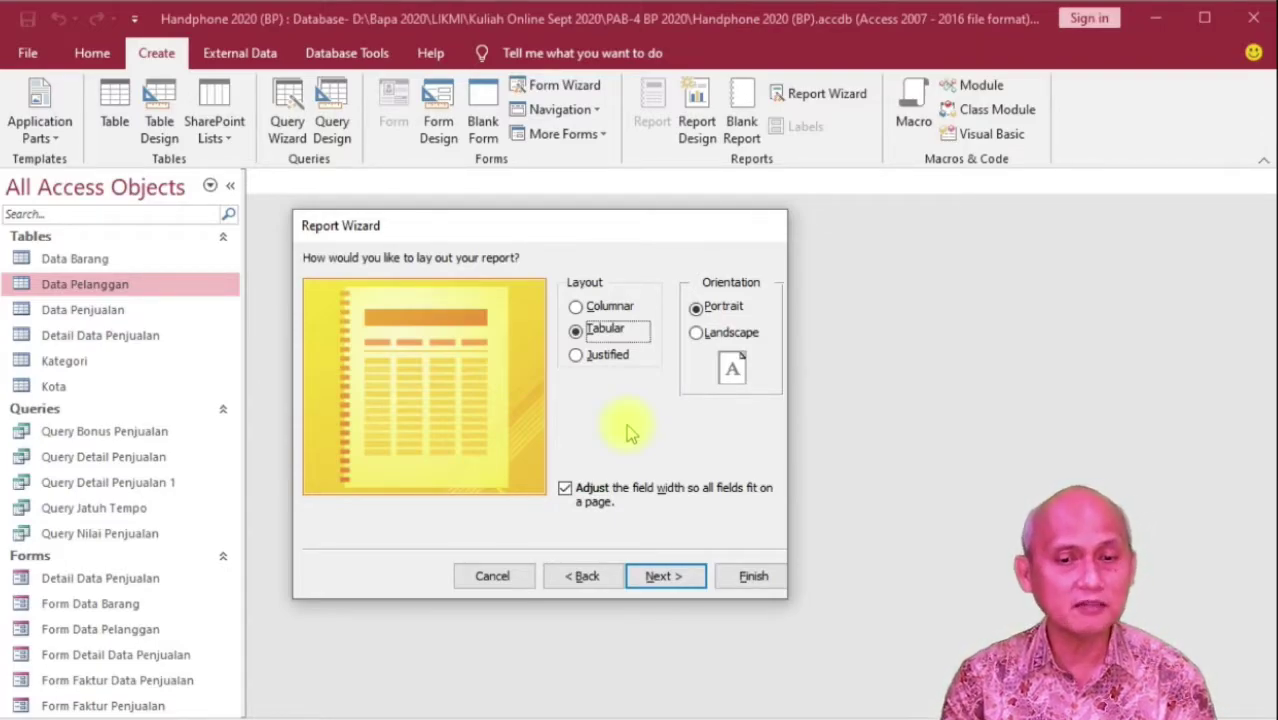
# Compare the Columnar and Justified layouts, choose Tabular with Landscape orientation, and continue to the report title.
pyautogui.click(588, 310)
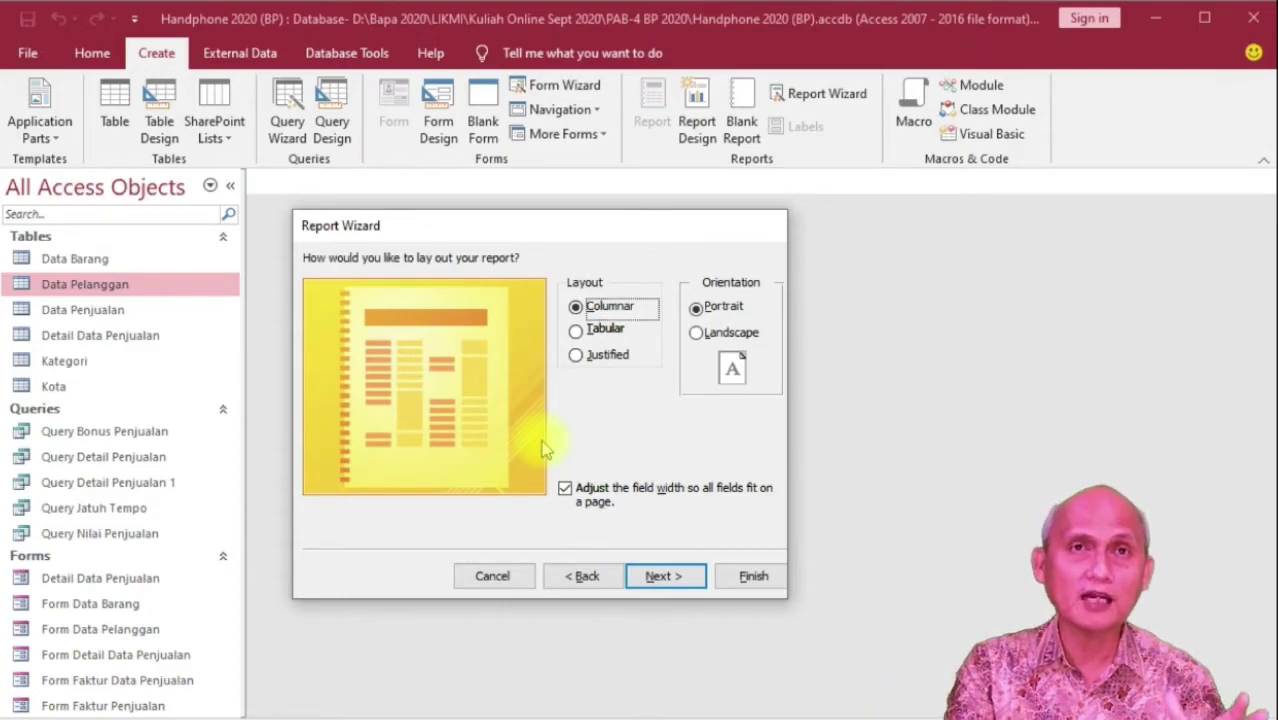
pyautogui.click(576, 330)
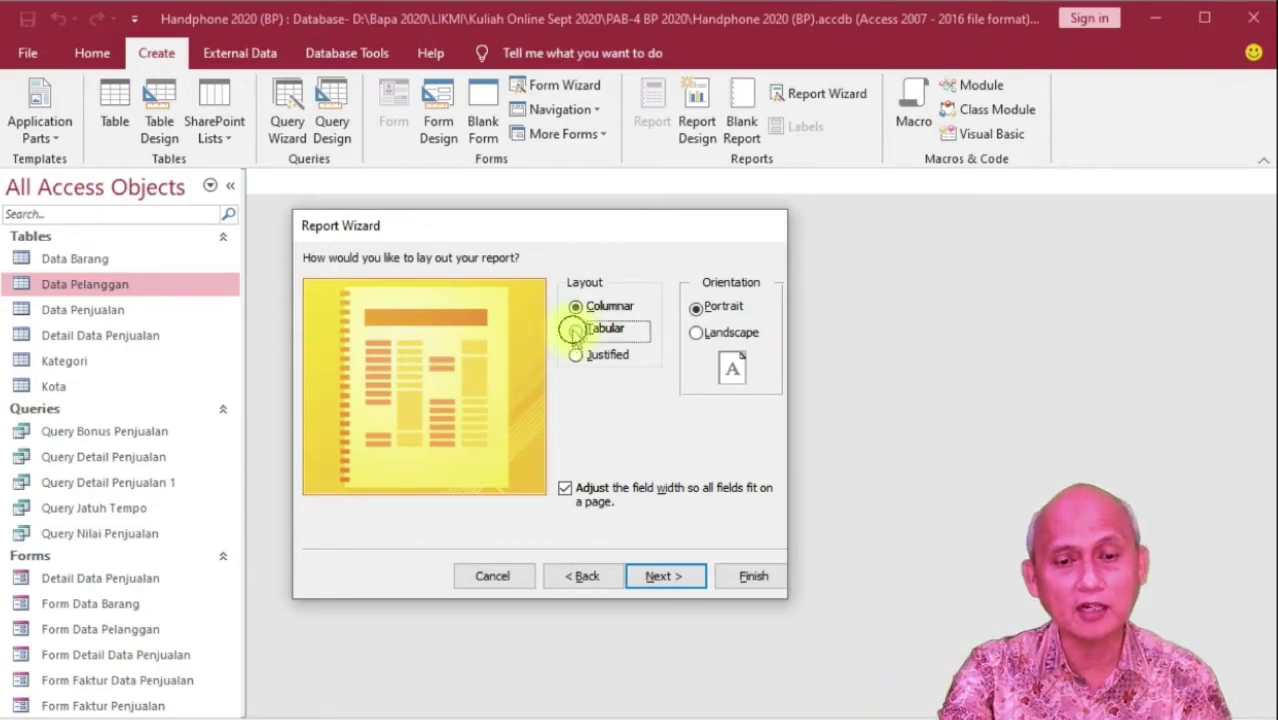
pyautogui.click(579, 358)
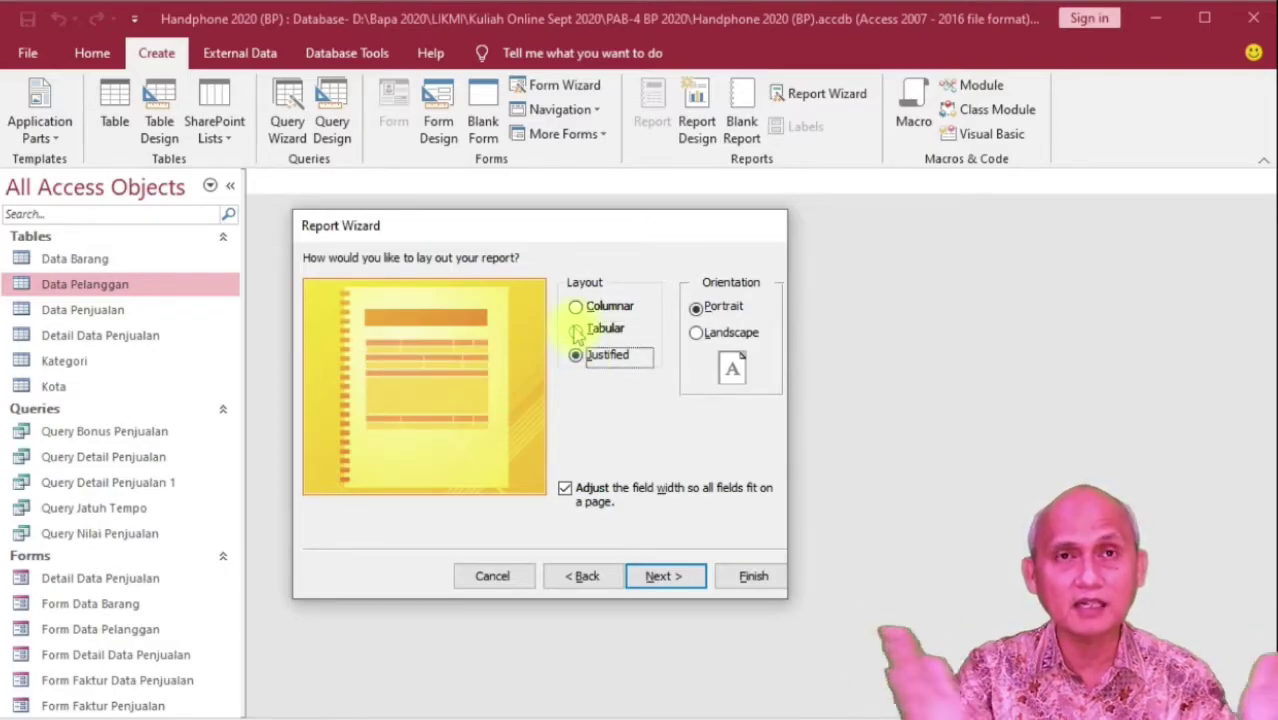
pyautogui.click(577, 333)
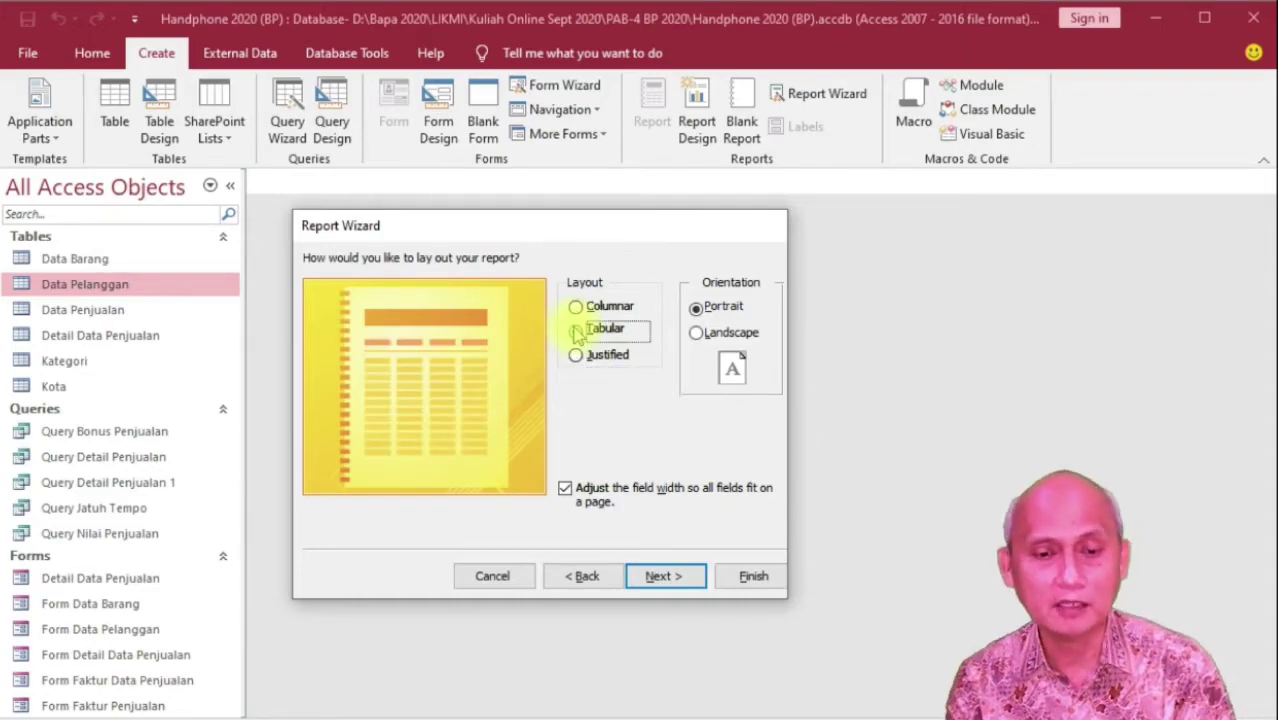
pyautogui.click(710, 338)
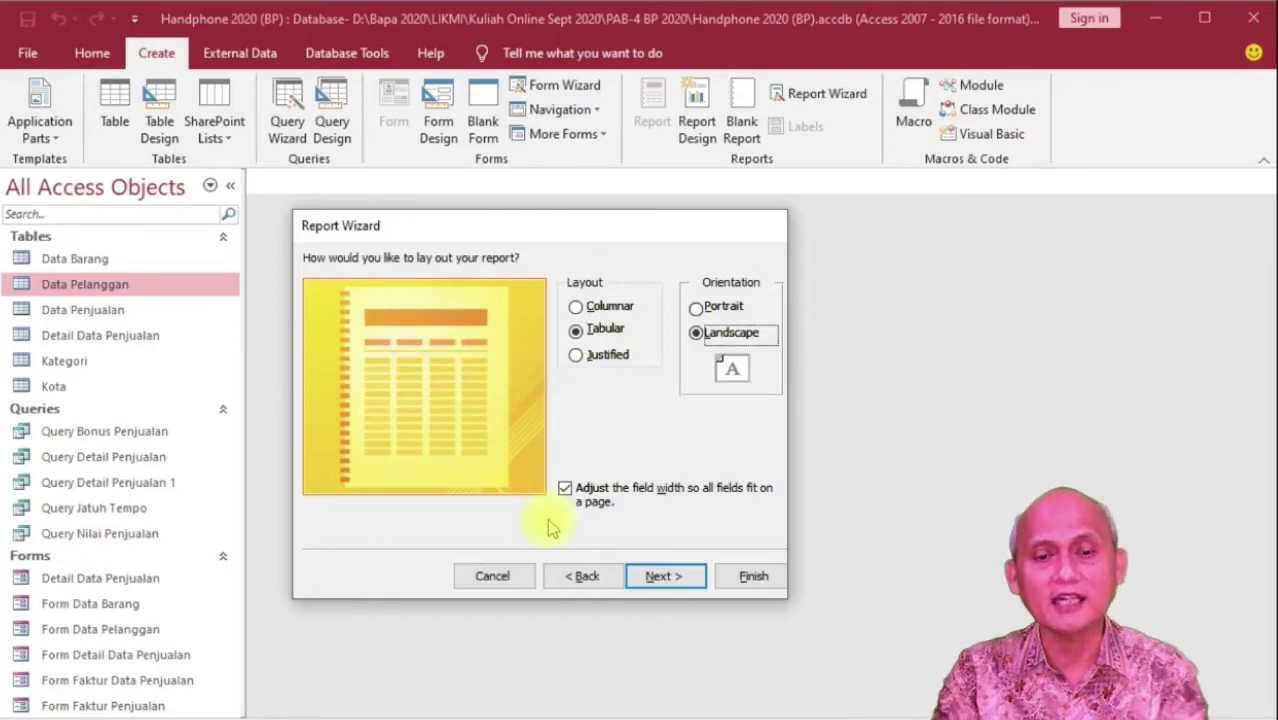
pyautogui.click(652, 577)
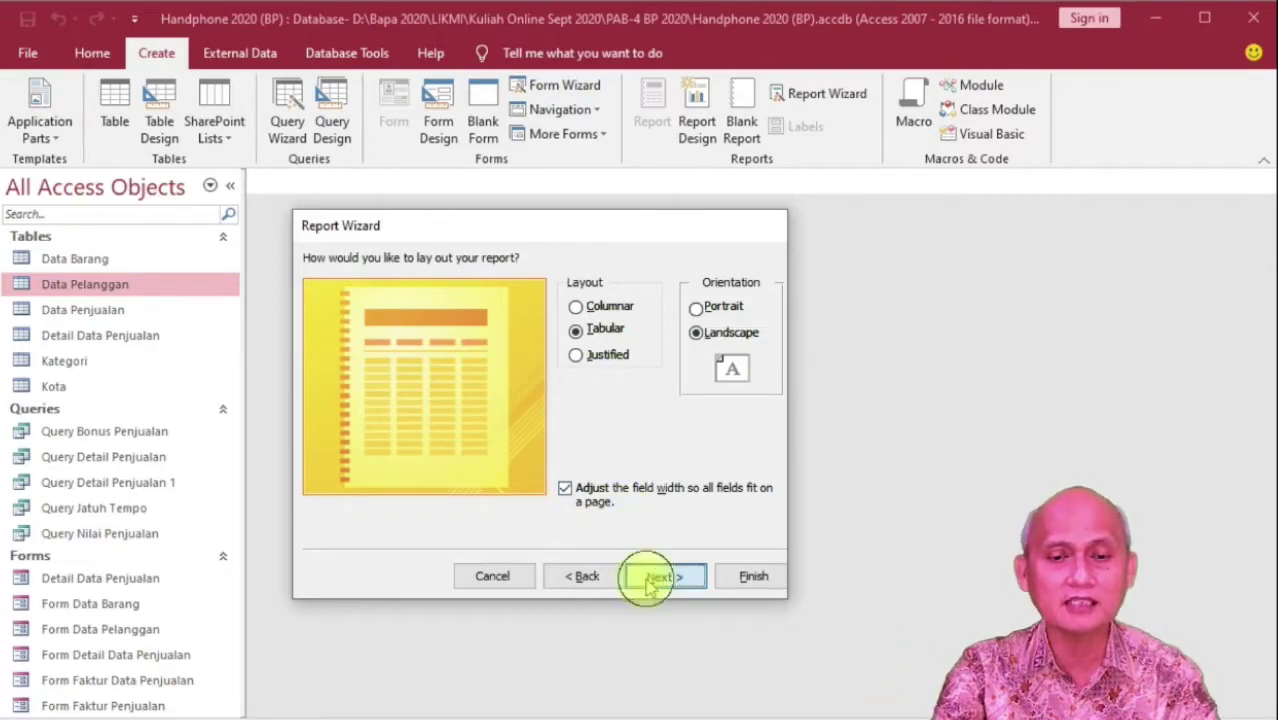
# Title the report Laporan Data Pelanggan and finish the wizard with the report opened in preview.
pyautogui.click(571, 285)
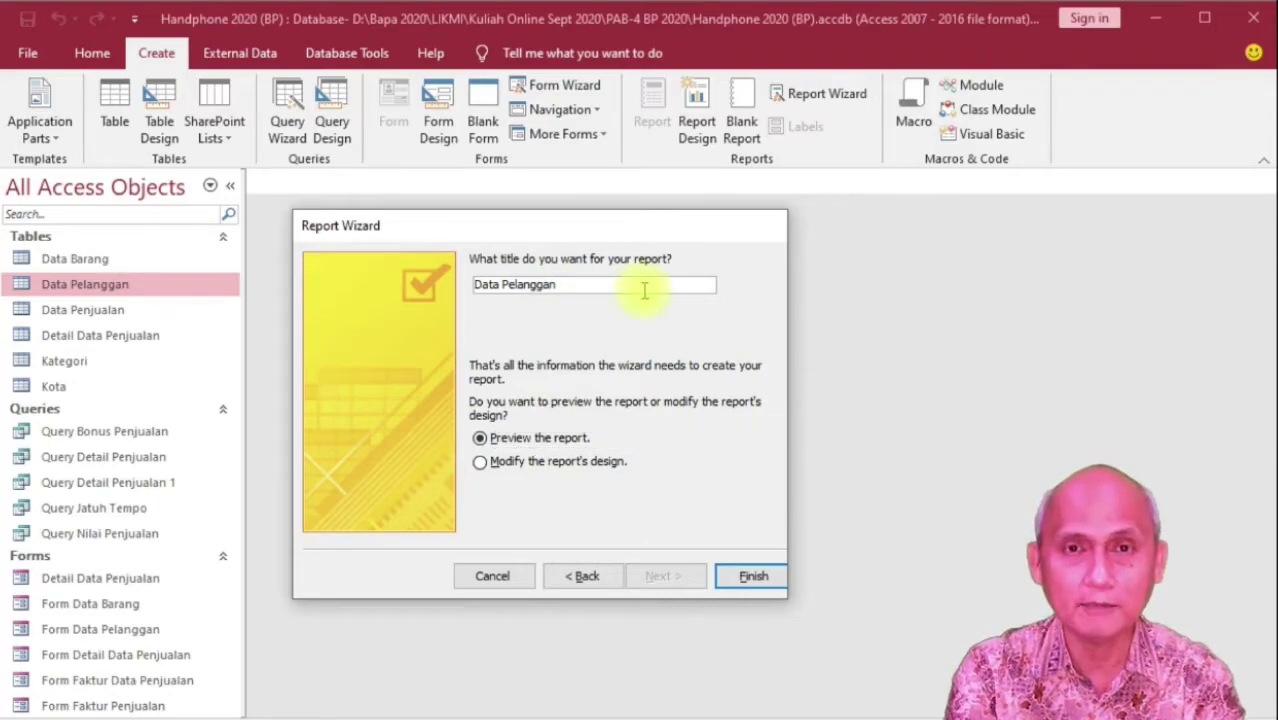
pyautogui.press('Home')
pyautogui.write('Laporan')
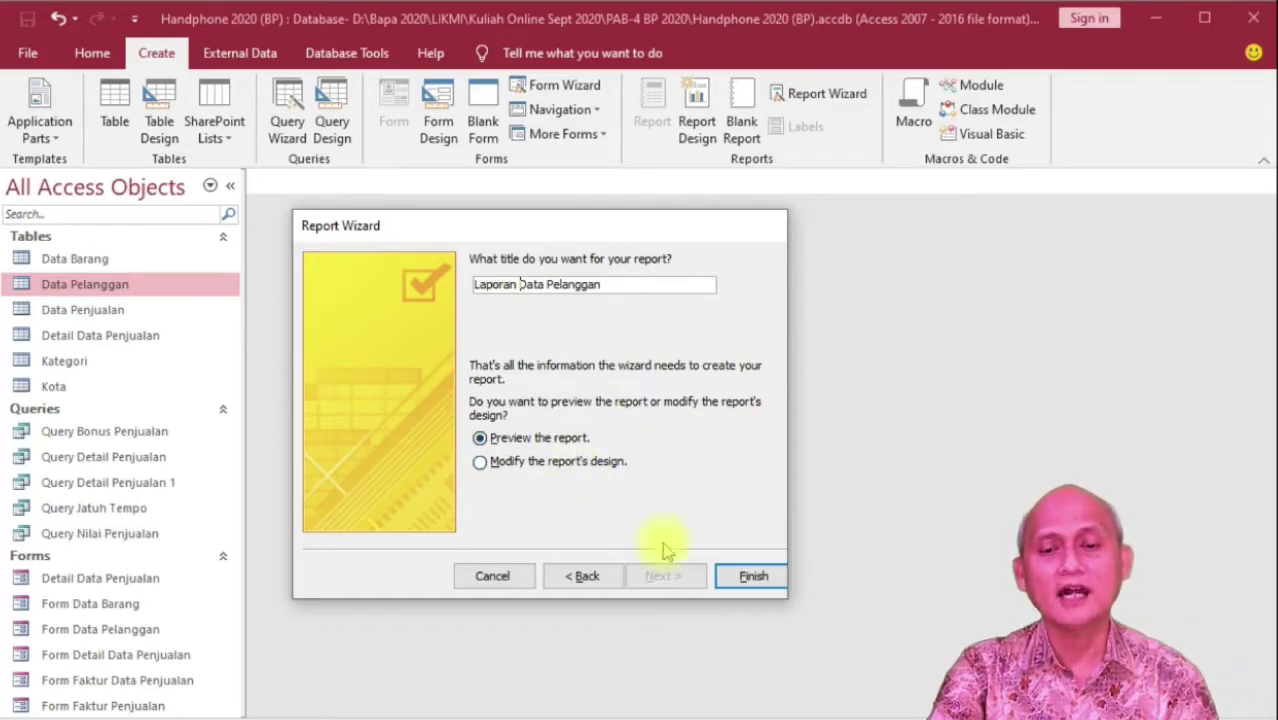
pyautogui.click(741, 574)
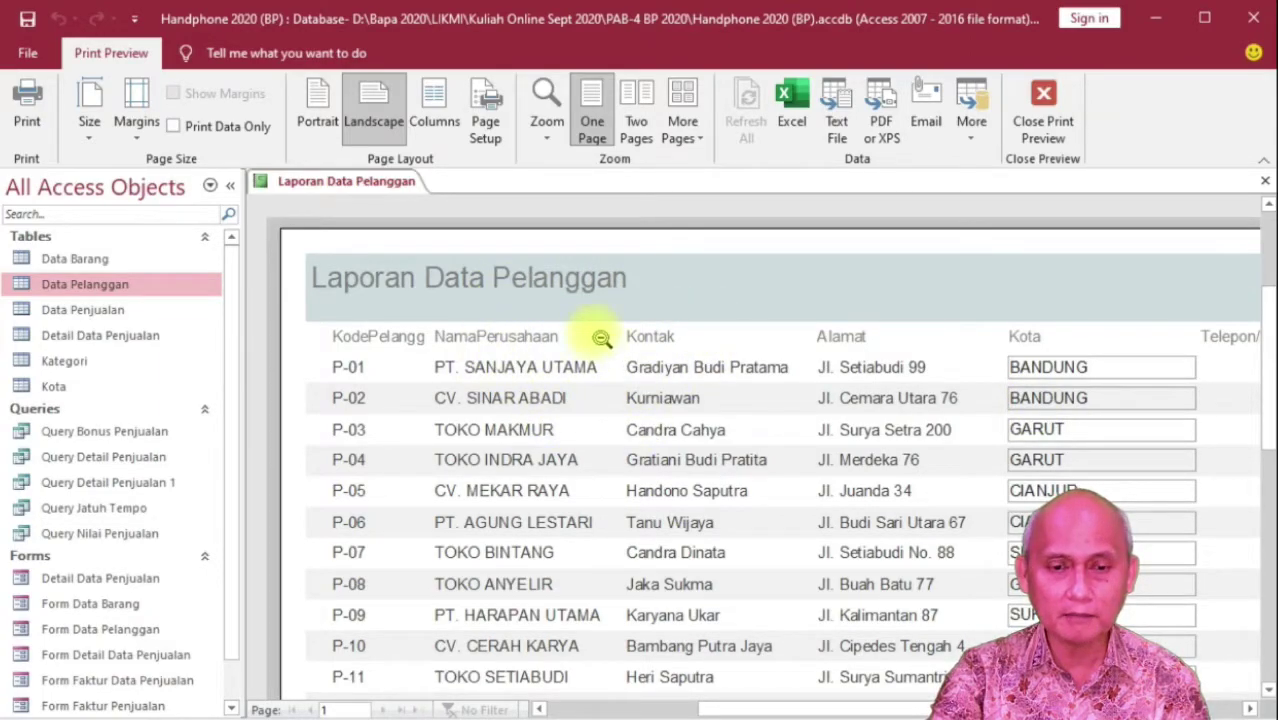
# Examine the whole page and the individual columns of the Laporan Data Pelanggan report in the preview.
pyautogui.click(601, 338)
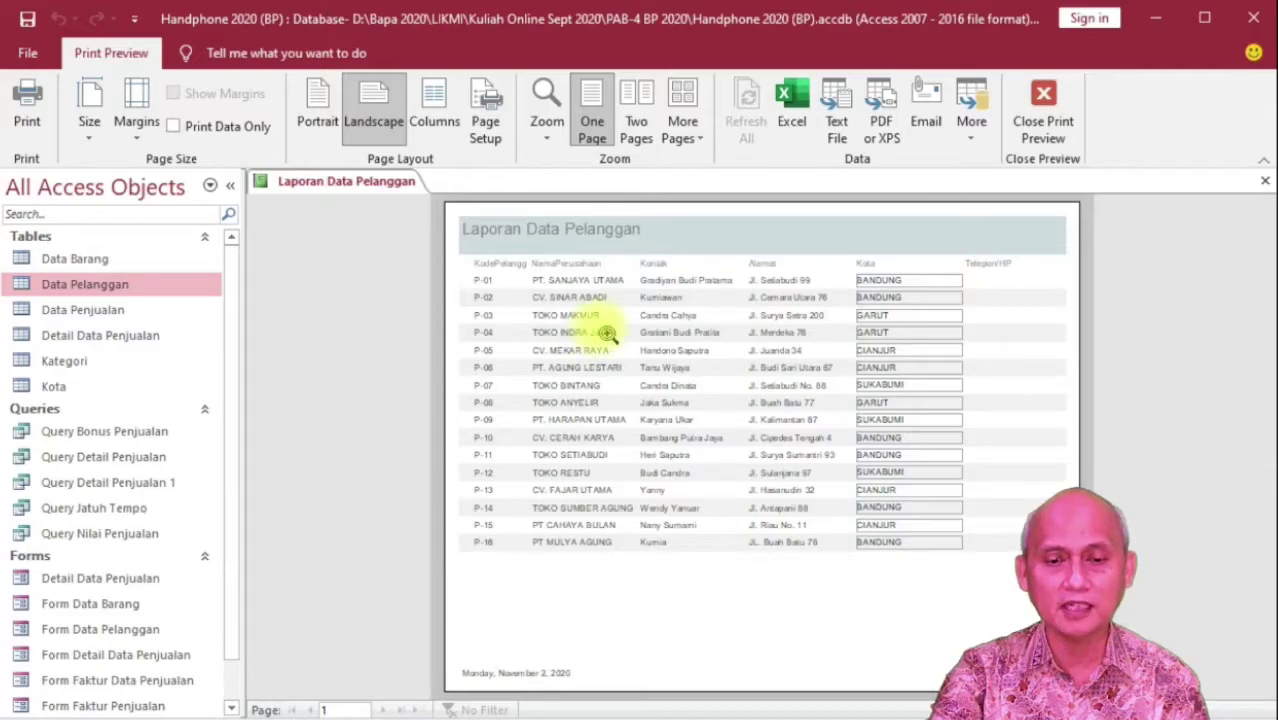
pyautogui.click(607, 334)
pyautogui.click(600, 328)
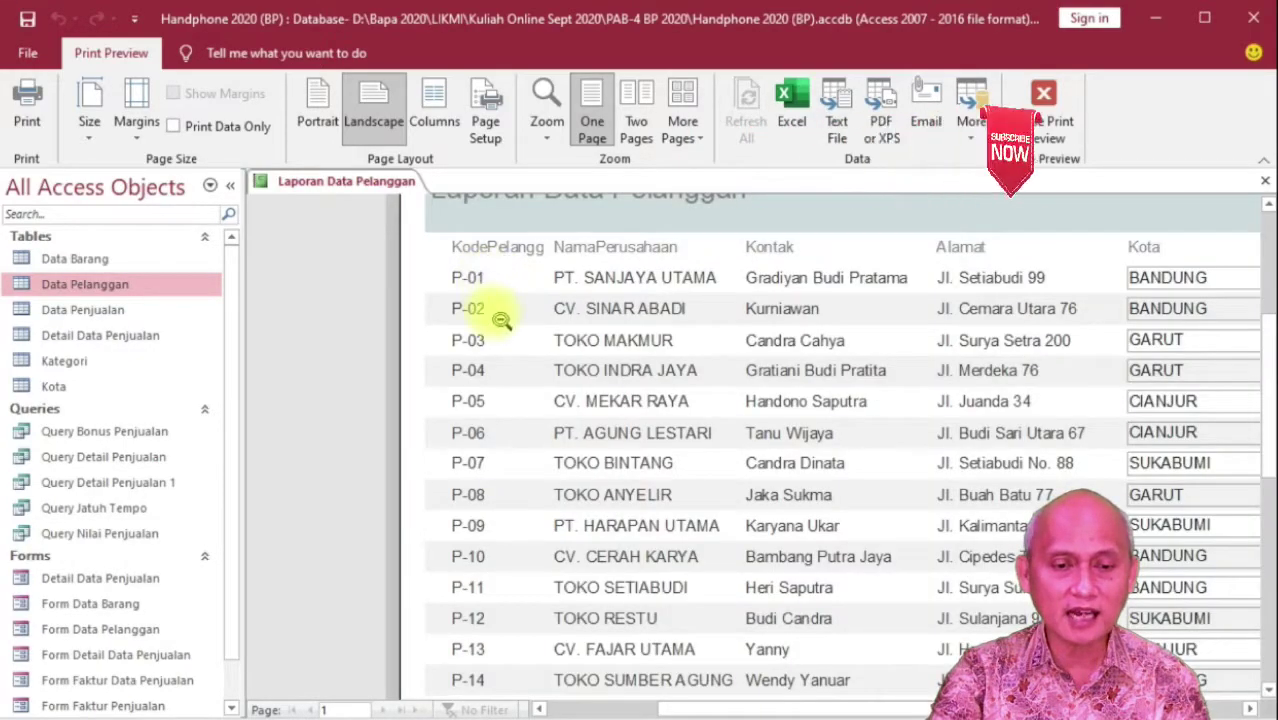
pyautogui.scroll(-3, 490, 313)
pyautogui.scroll(4, 505, 326)
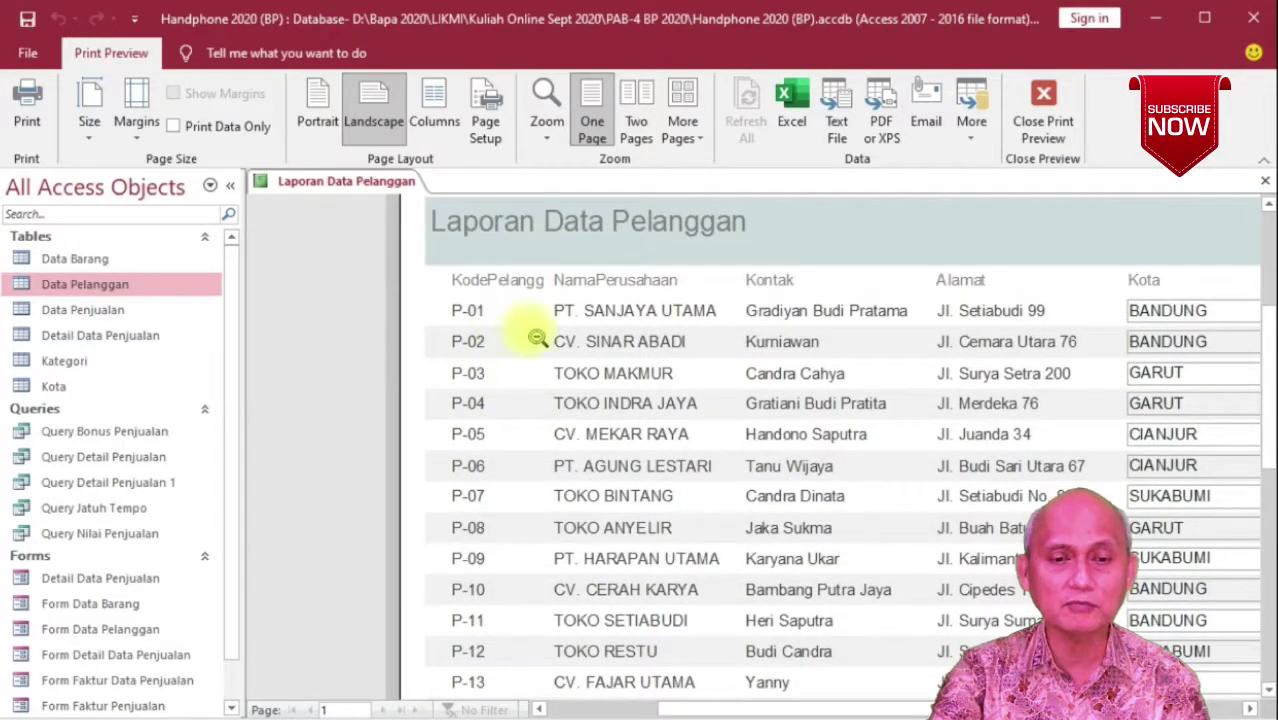
# Compare the one-page, two-page and four-page displays of the previewed report and return to the one-page display.
pyautogui.click(534, 334)
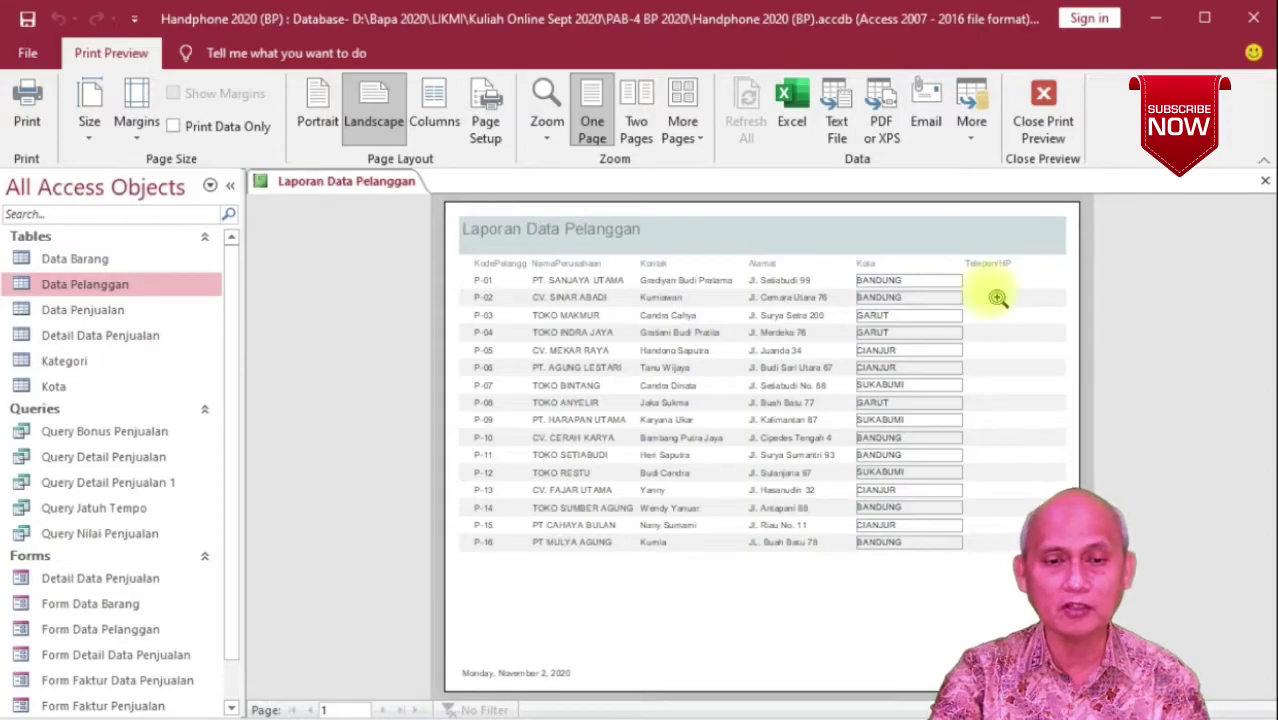
pyautogui.click(638, 108)
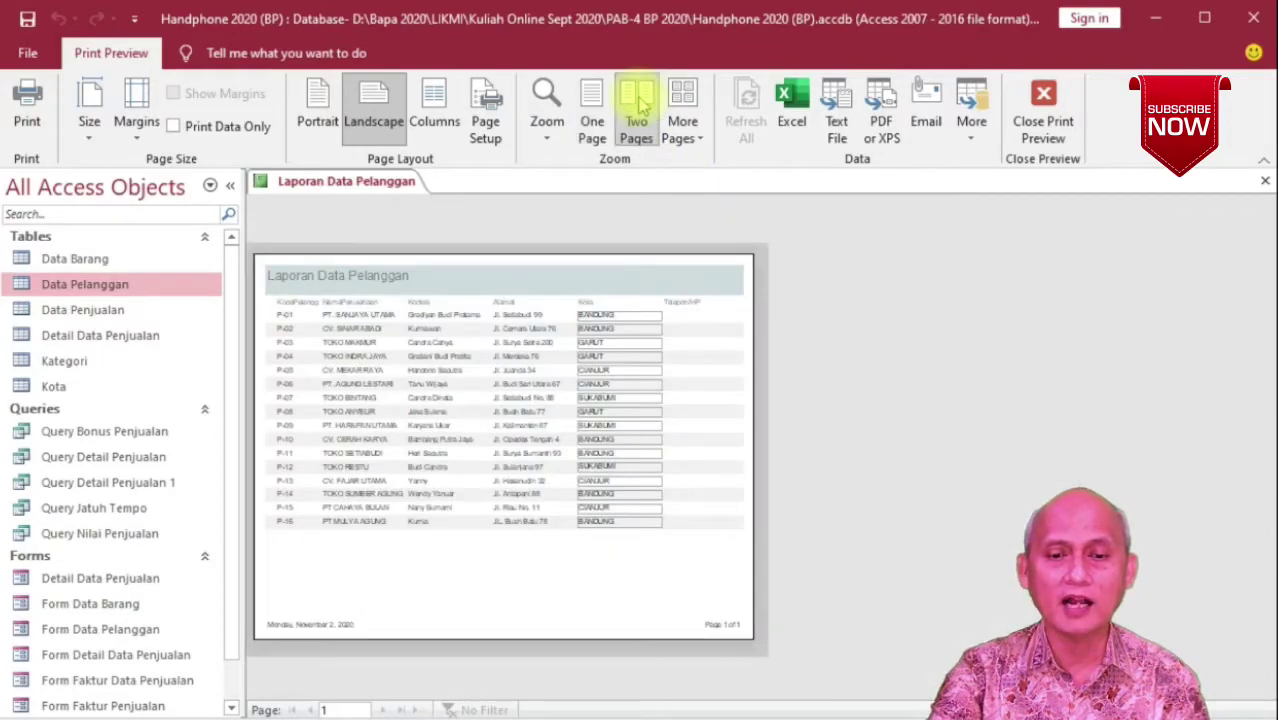
pyautogui.click(670, 102)
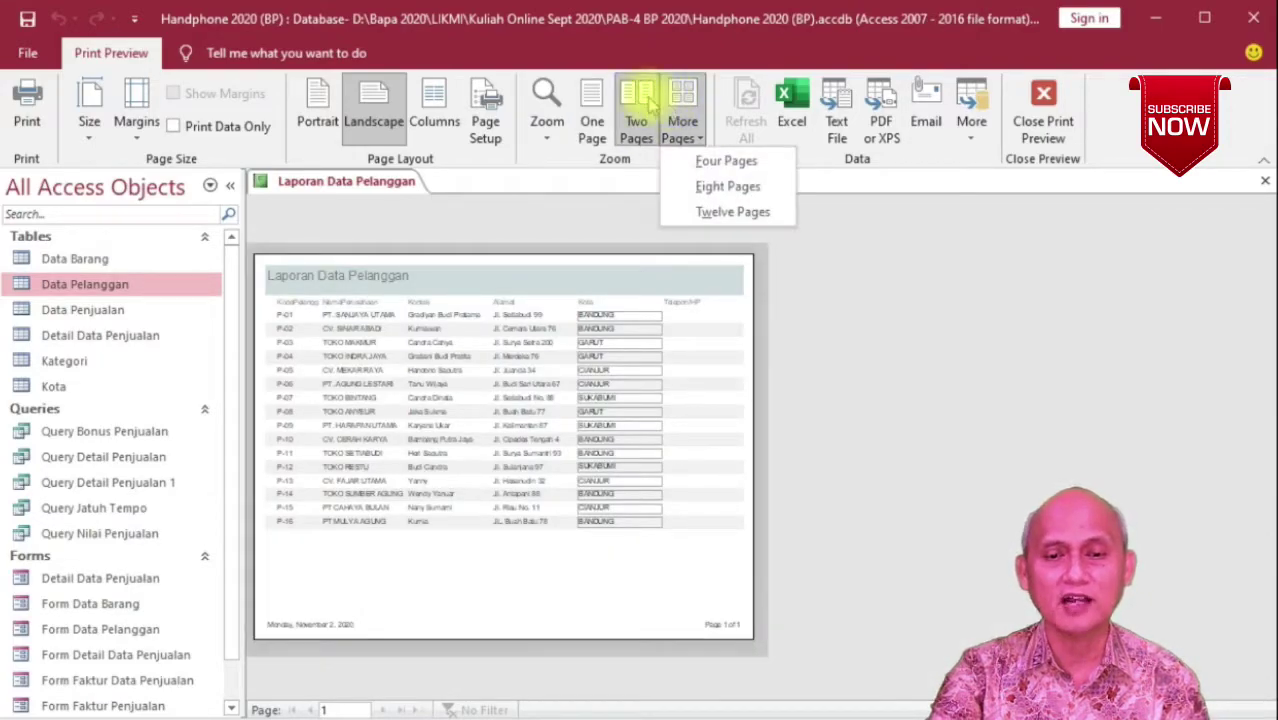
pyautogui.click(645, 100)
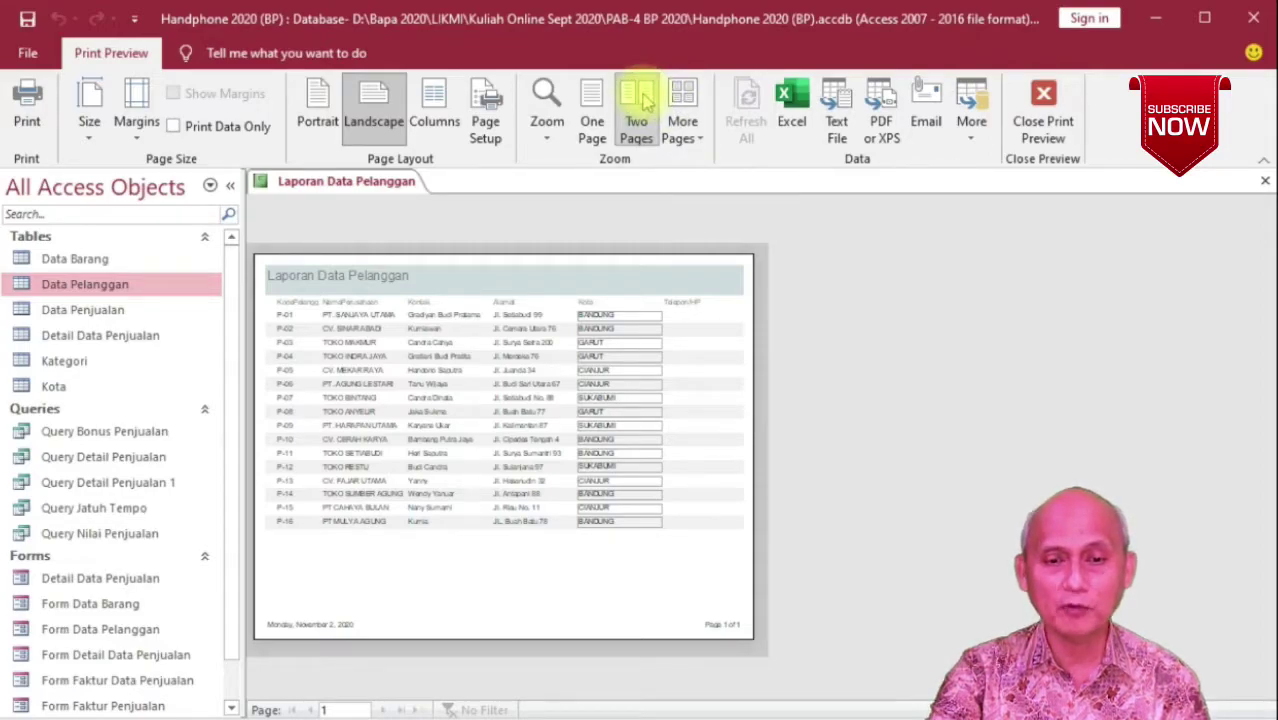
pyautogui.click(680, 128)
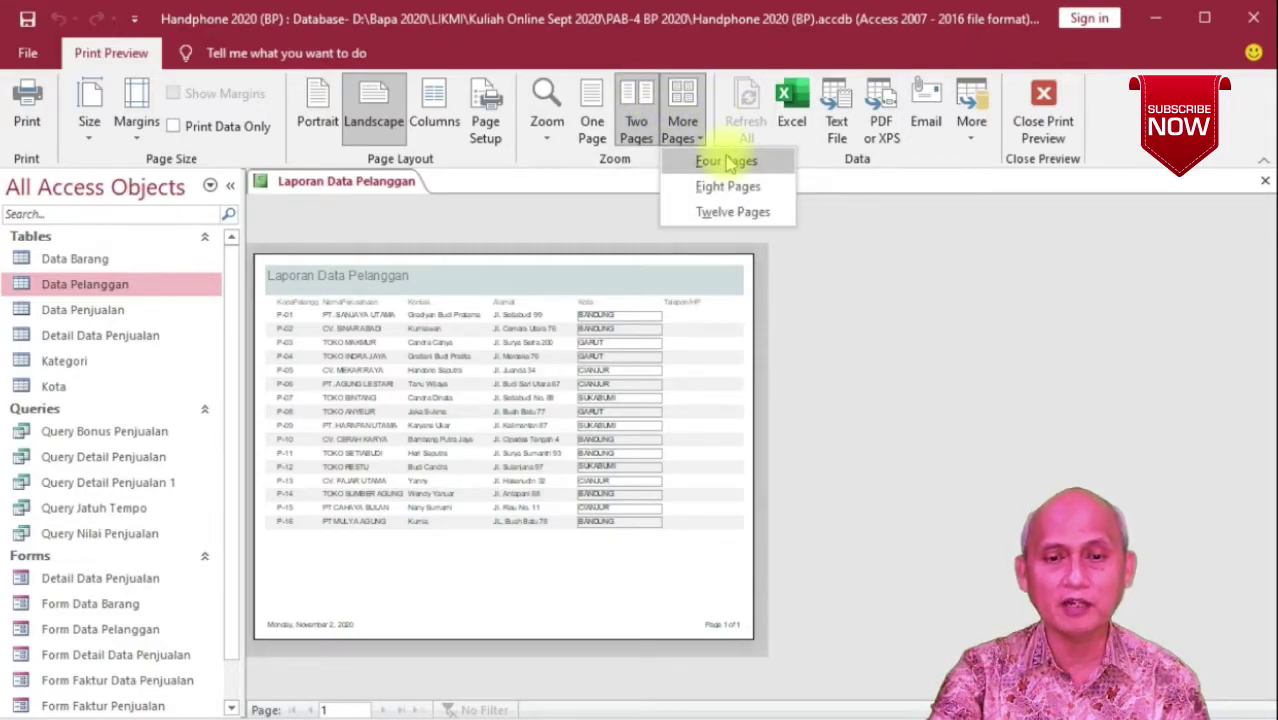
pyautogui.click(728, 163)
pyautogui.click(638, 118)
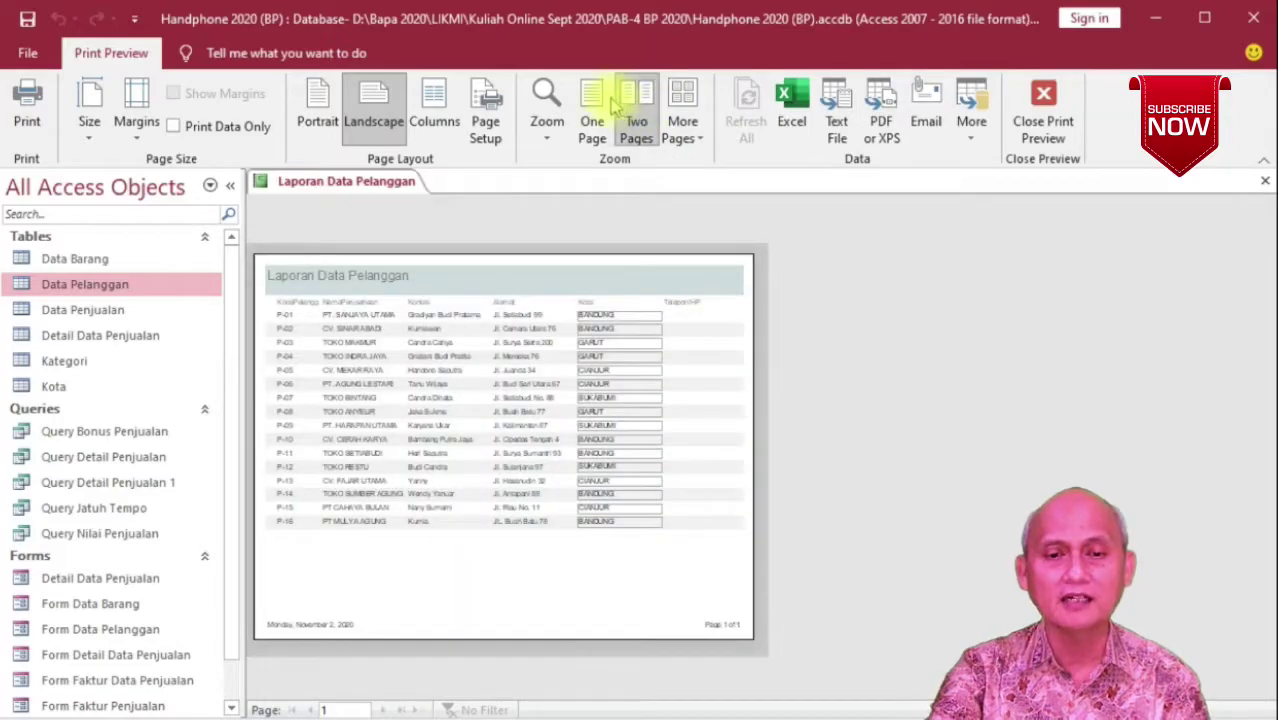
pyautogui.click(594, 112)
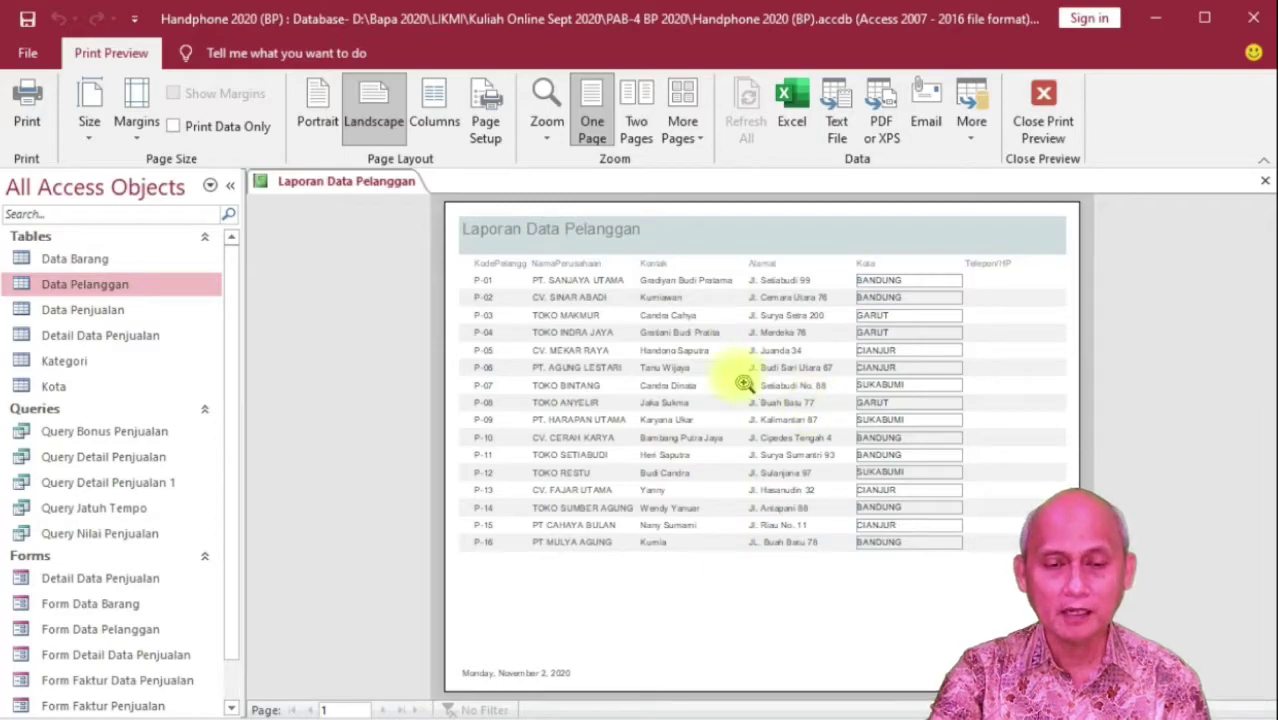
# Examine the Laporan Data Pelanggan records up close, from the report title down through the customer rows.
pyautogui.click(640, 320)
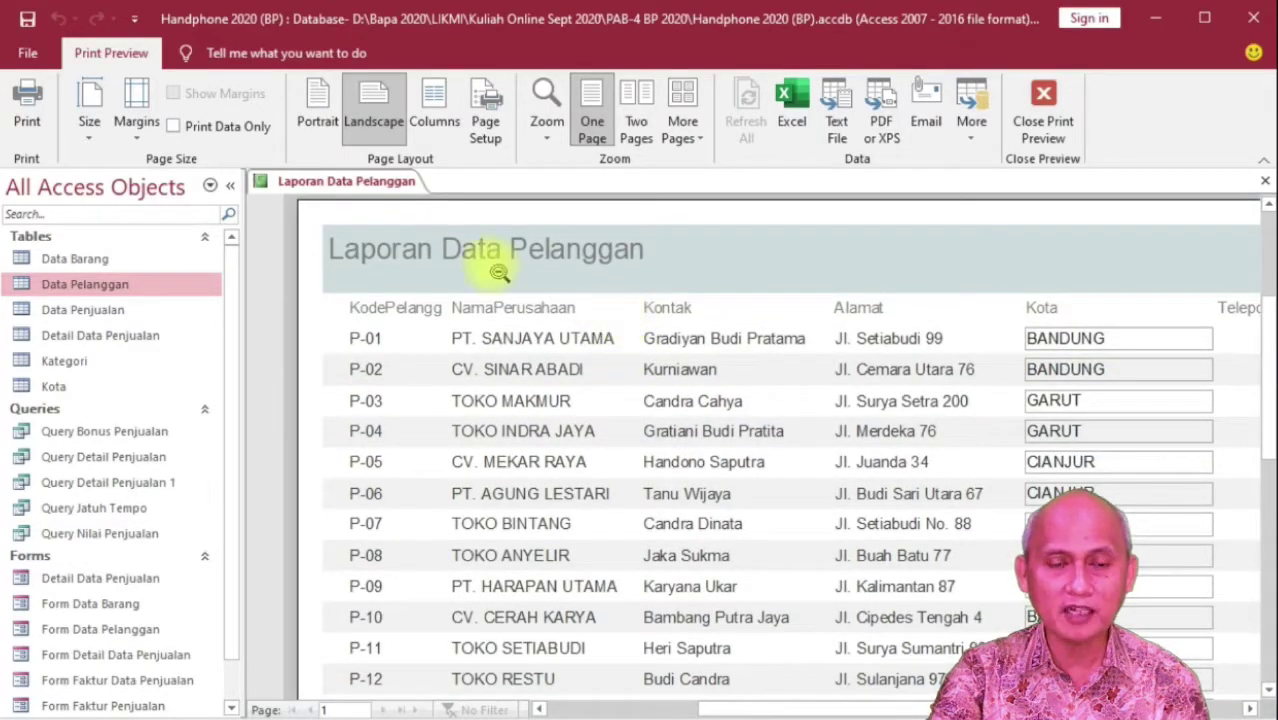
pyautogui.click(777, 318)
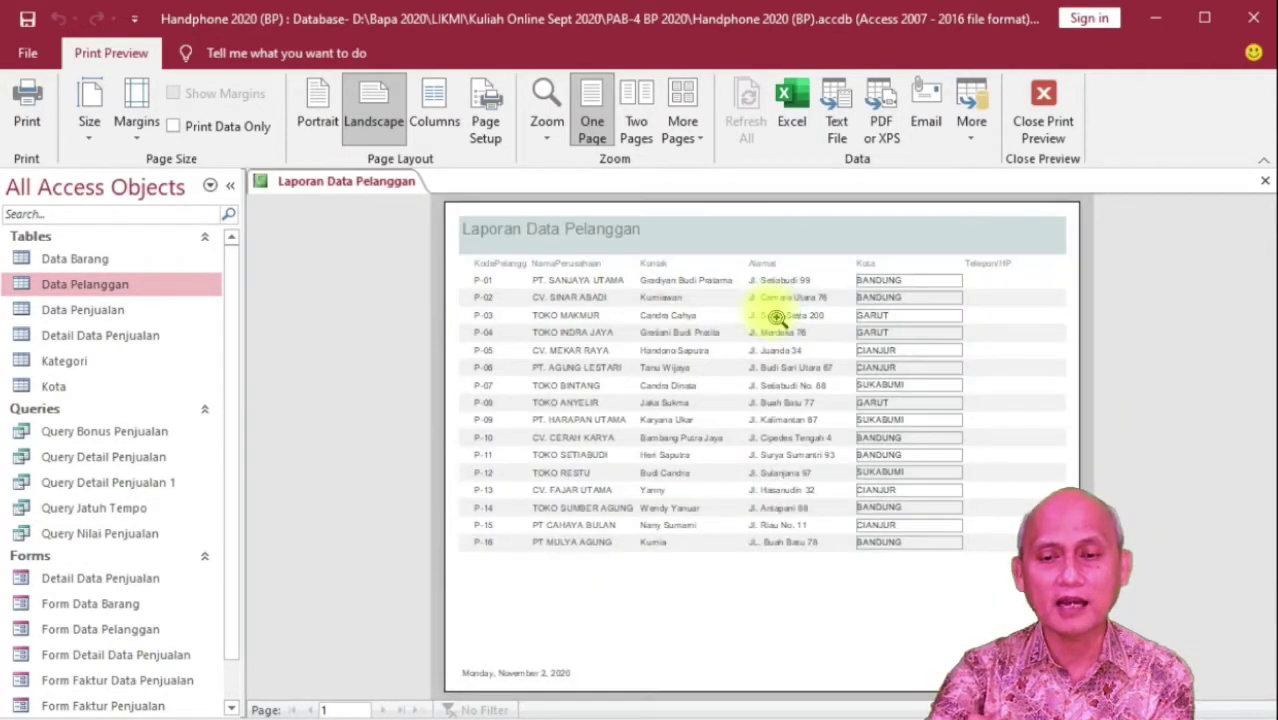
pyautogui.click(633, 329)
pyautogui.scroll(1, 445, 277)
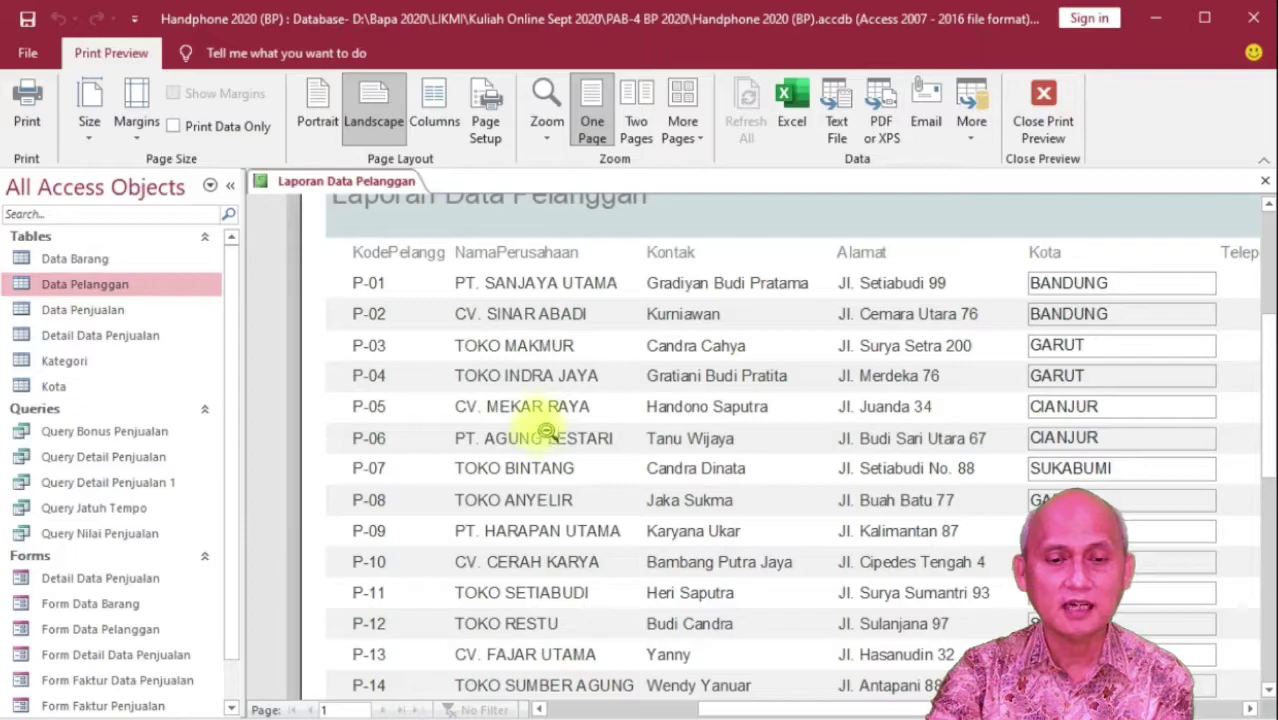
pyautogui.scroll(-1, 556, 413)
pyautogui.scroll(-2, 556, 411)
pyautogui.scroll(8, 556, 411)
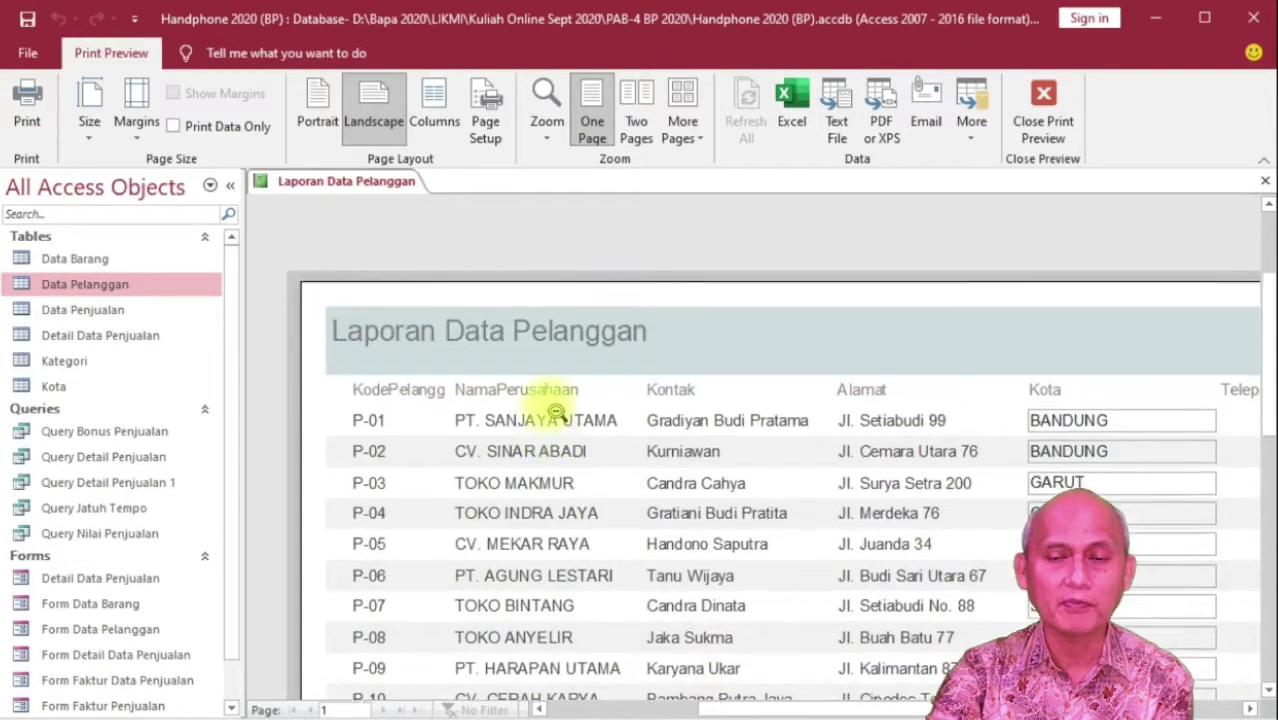
pyautogui.scroll(-3, 556, 411)
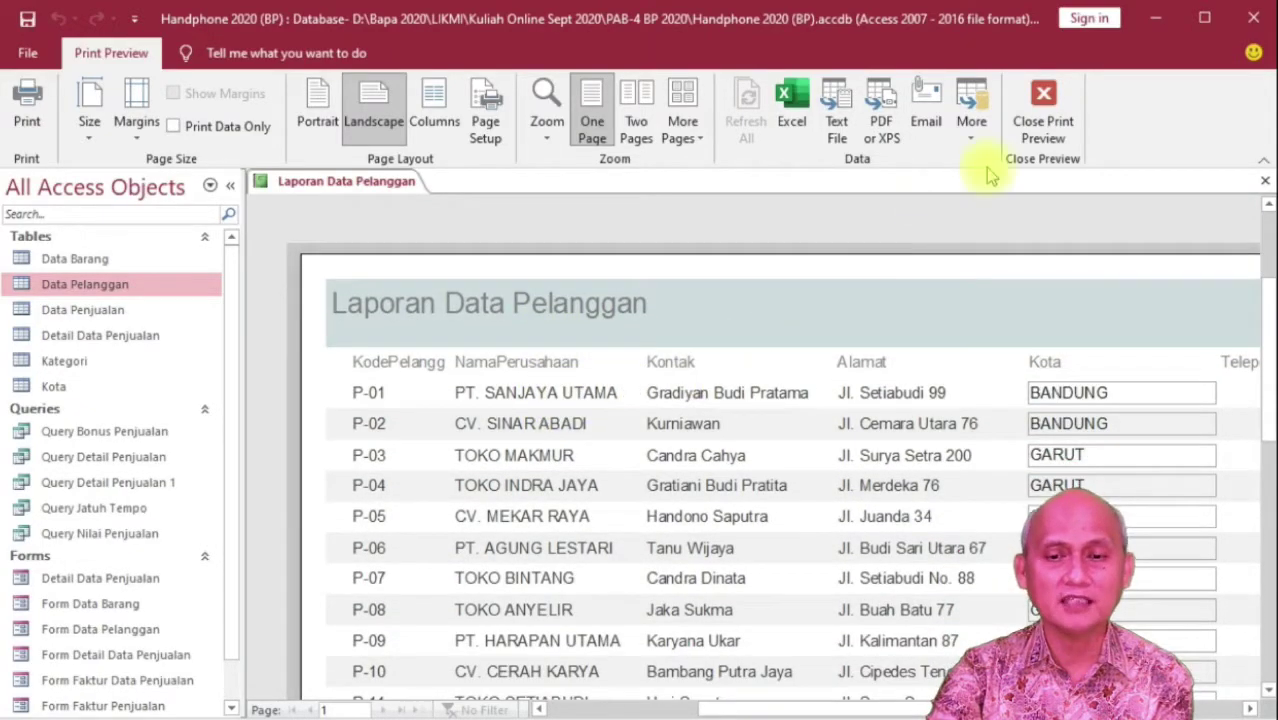
# Leave the print preview for the report's design and close the Field List to free the design area.
pyautogui.click(1040, 128)
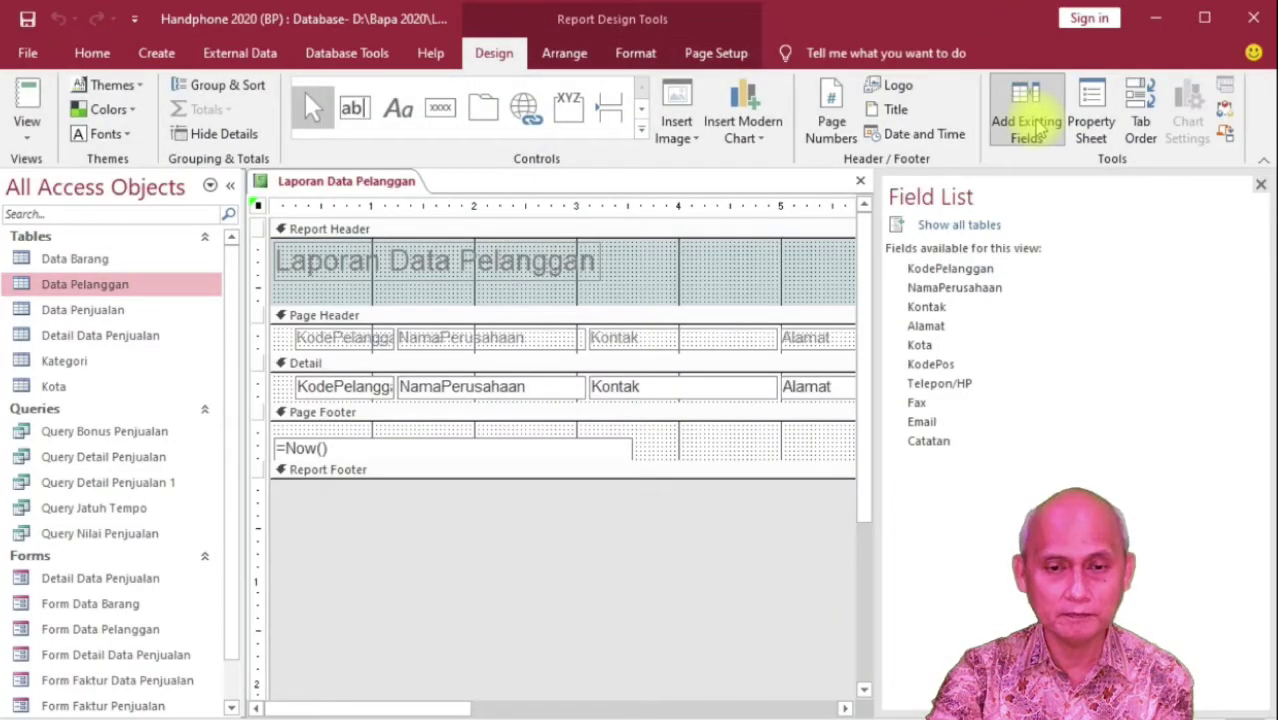
pyautogui.click(1261, 185)
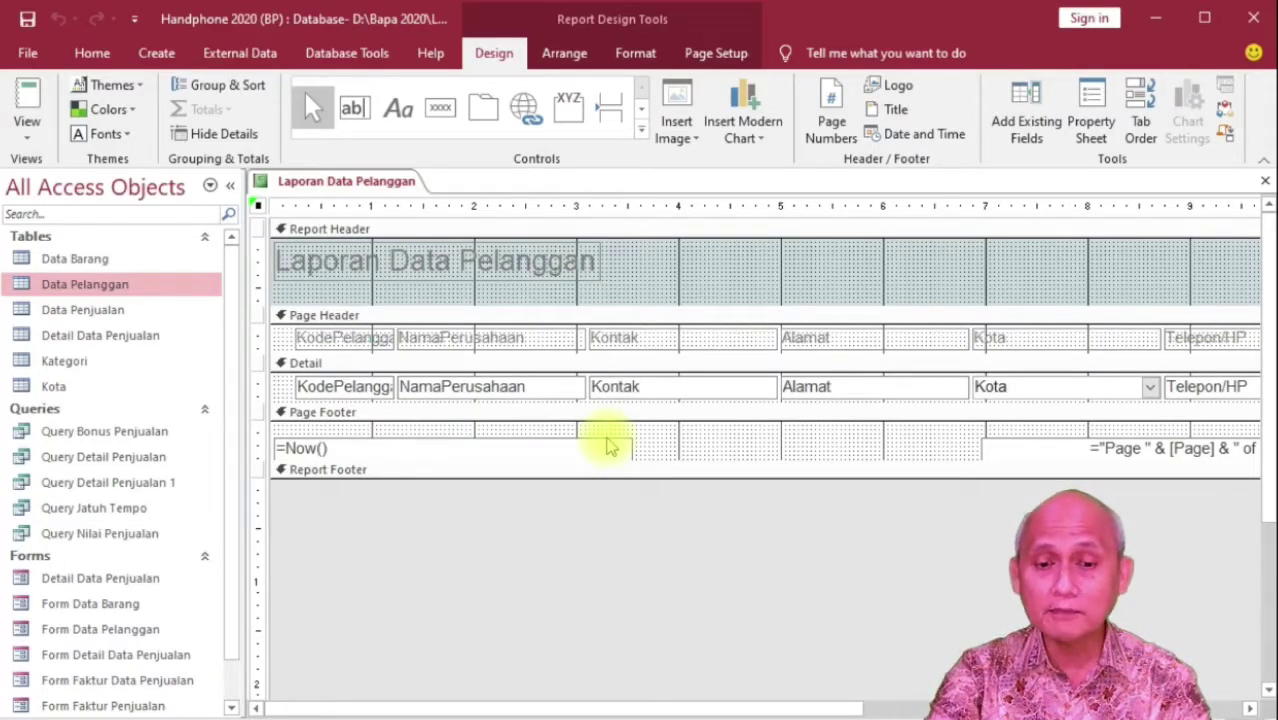
pyautogui.moveTo(676, 707); pyautogui.dragTo(604, 702)
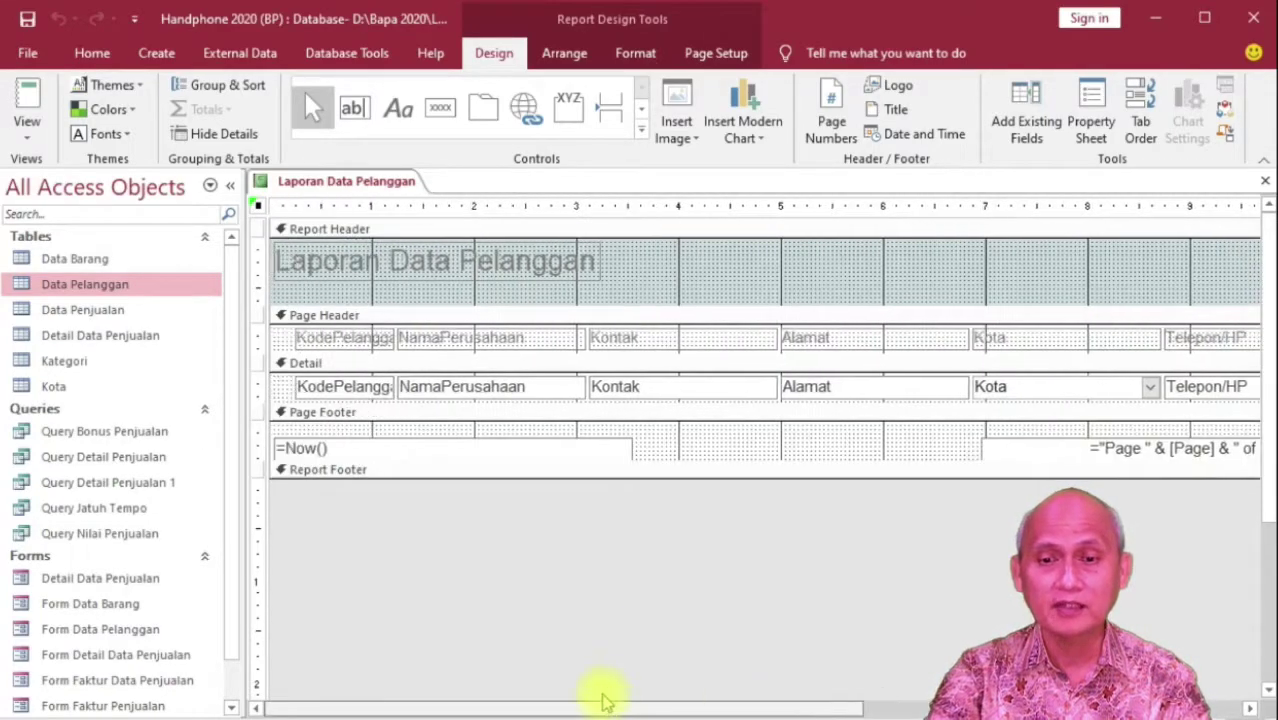
pyautogui.click(1025, 128)
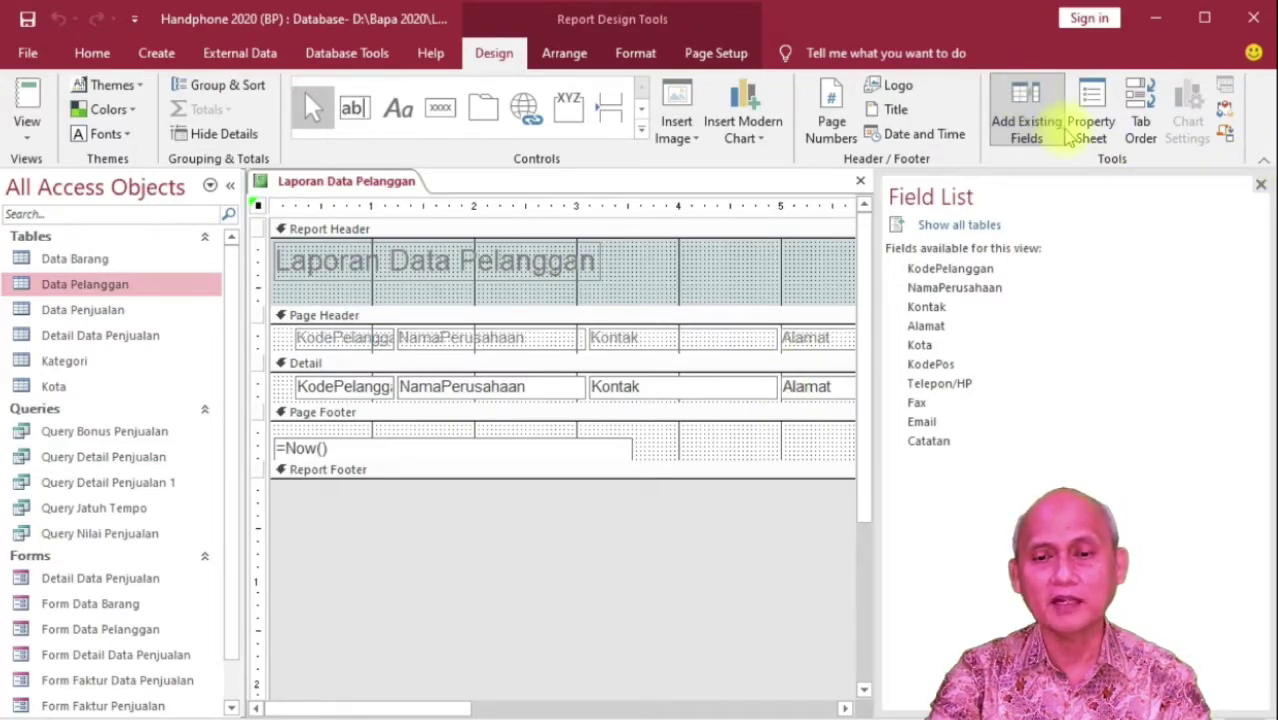
pyautogui.click(1262, 188)
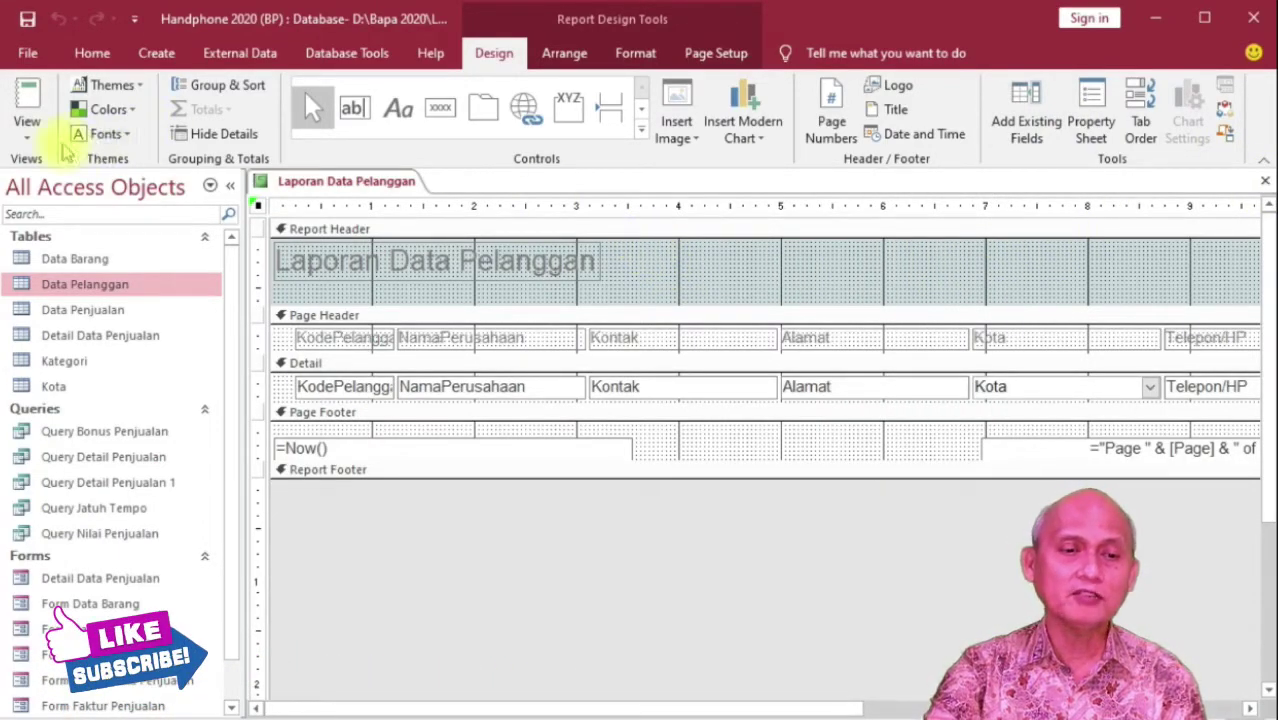
# Check the report in Print Preview and return to Design View.
pyautogui.click(27, 137)
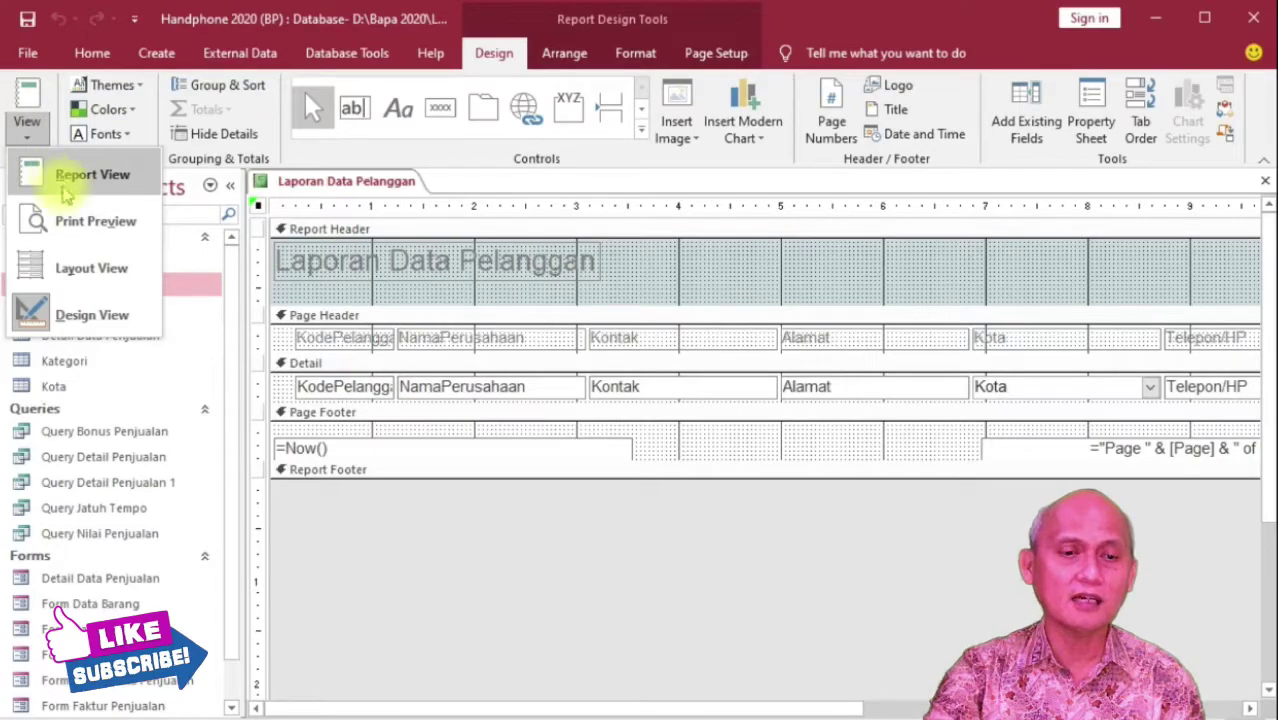
pyautogui.click(68, 219)
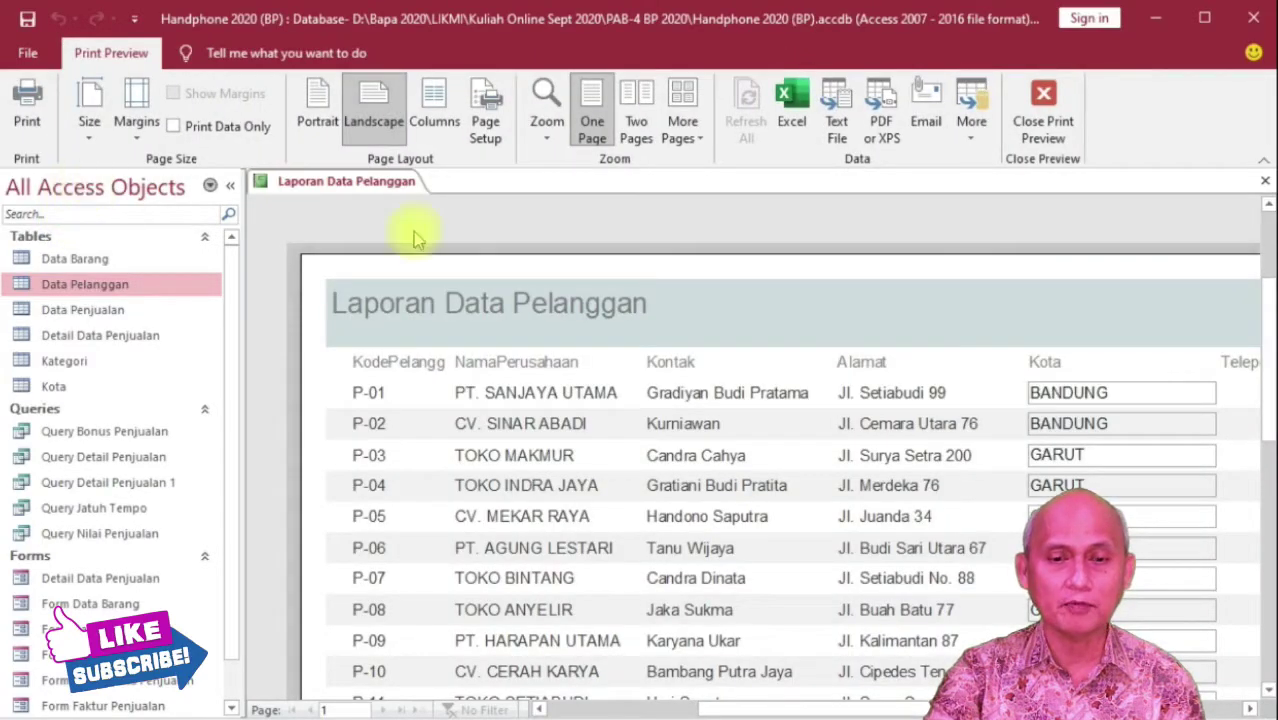
pyautogui.click(495, 308)
pyautogui.click(491, 298)
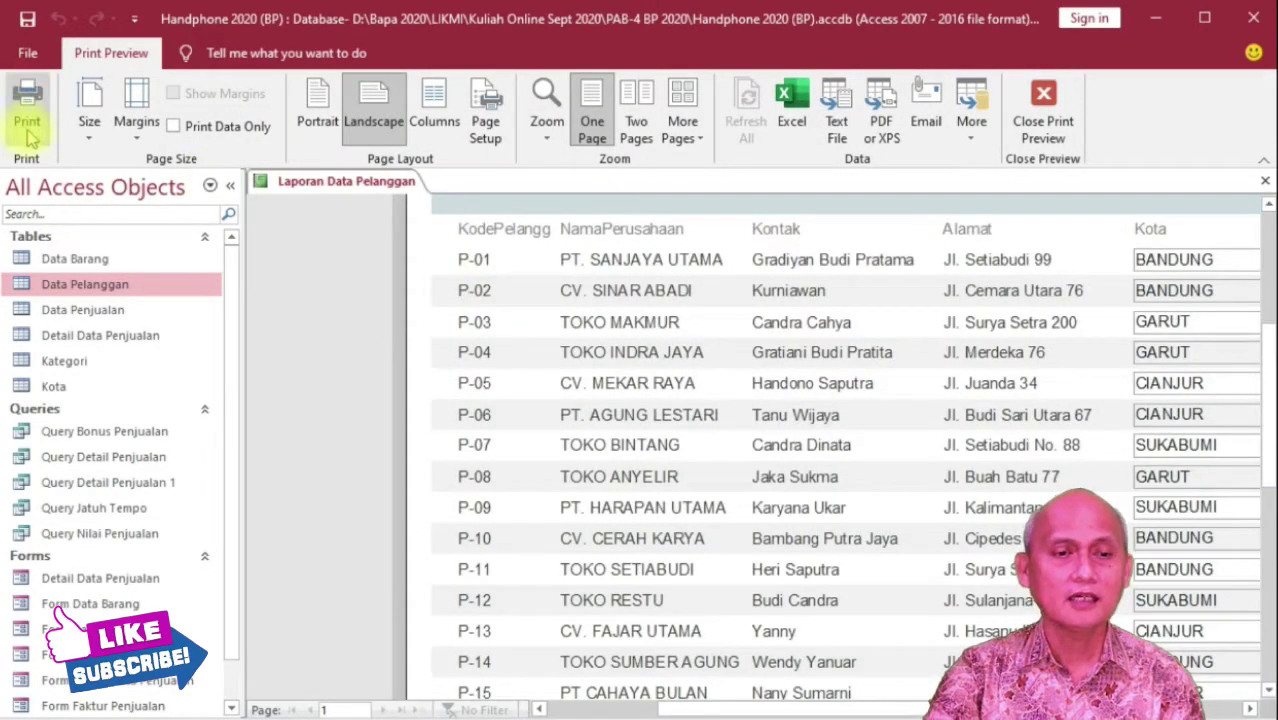
pyautogui.click(1043, 110)
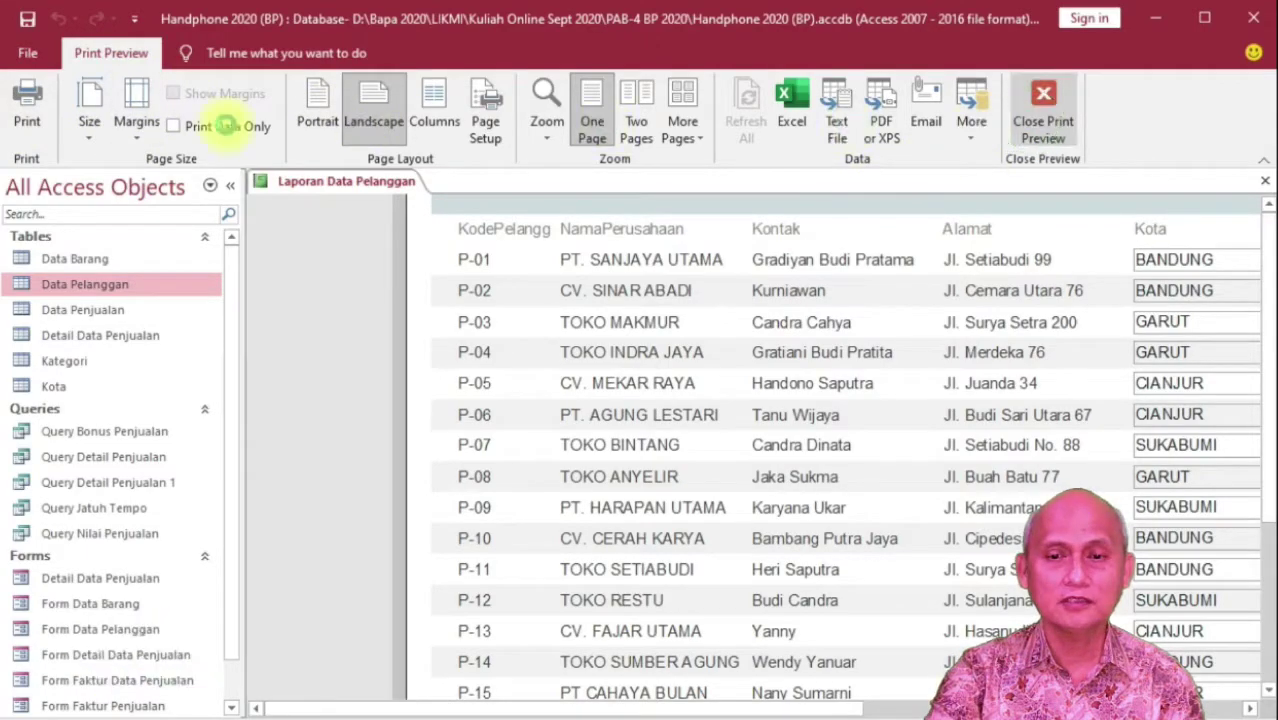
pyautogui.click(27, 135)
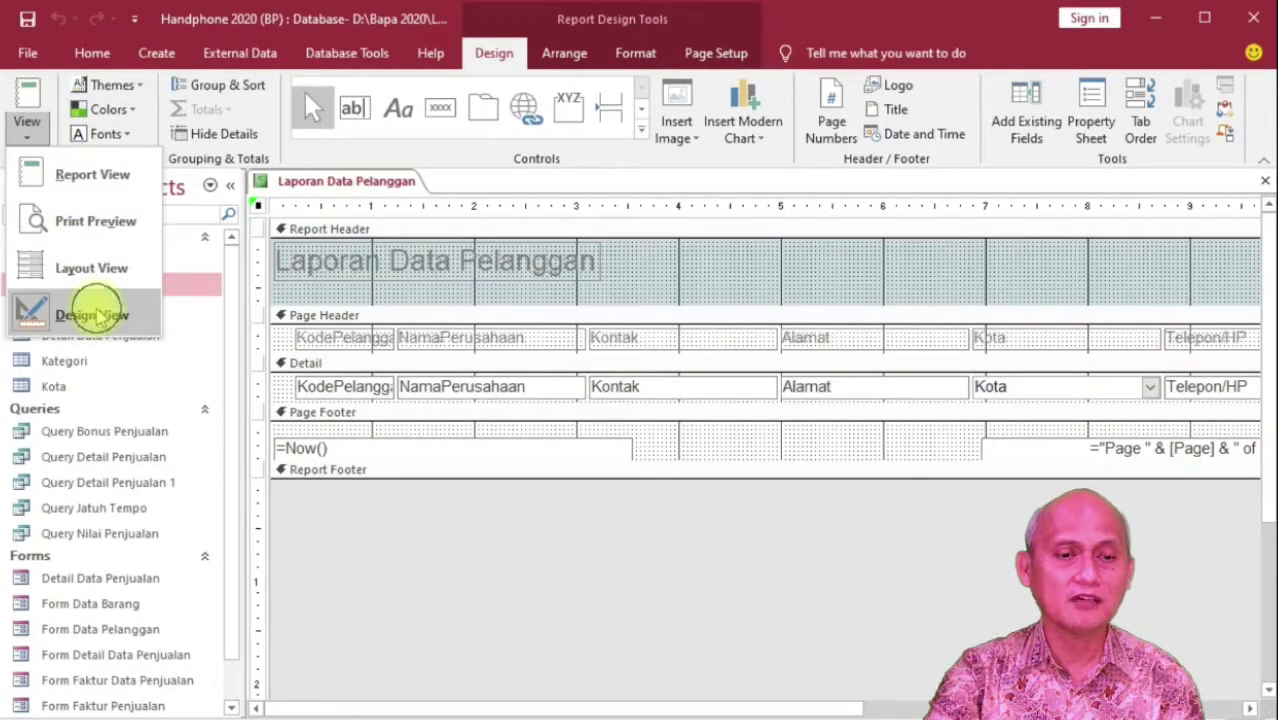
pyautogui.click(92, 306)
# Collapse the Navigation Pane and enlarge the Report Header section to about 1.2 inches high.
pyautogui.click(229, 184)
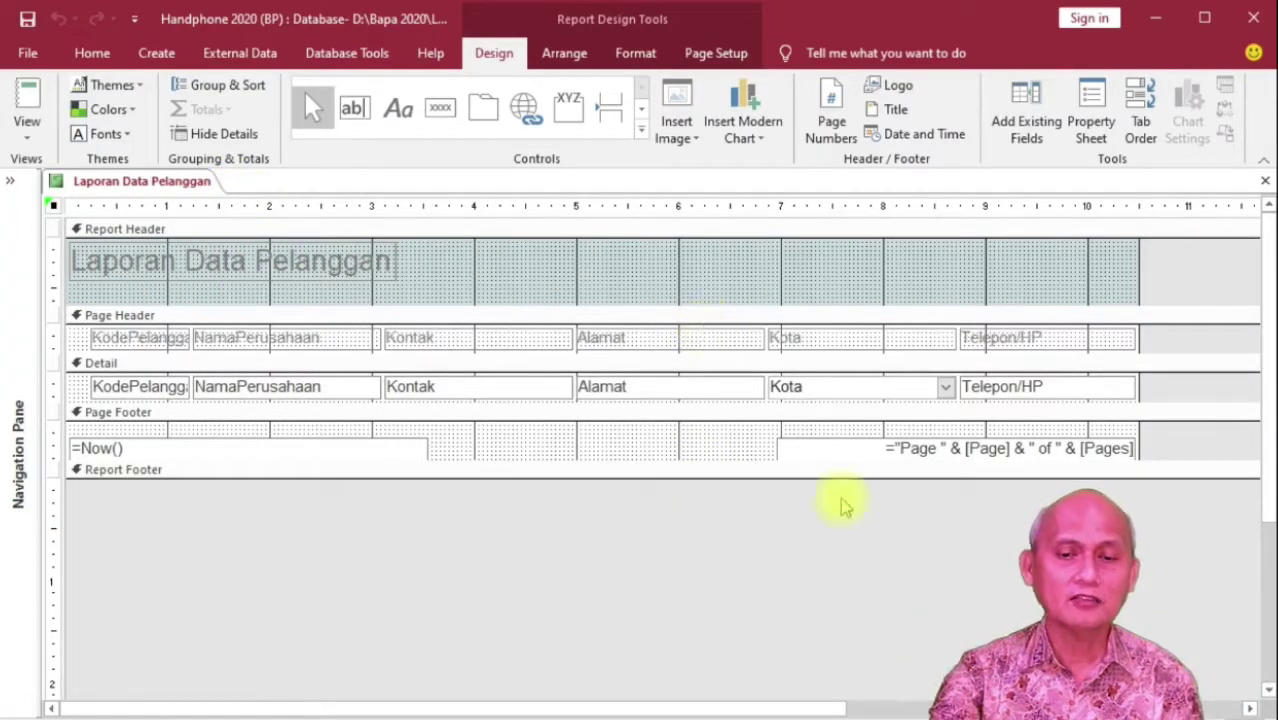
pyautogui.click(600, 316)
pyautogui.moveTo(600, 316); pyautogui.dragTo(600, 356)
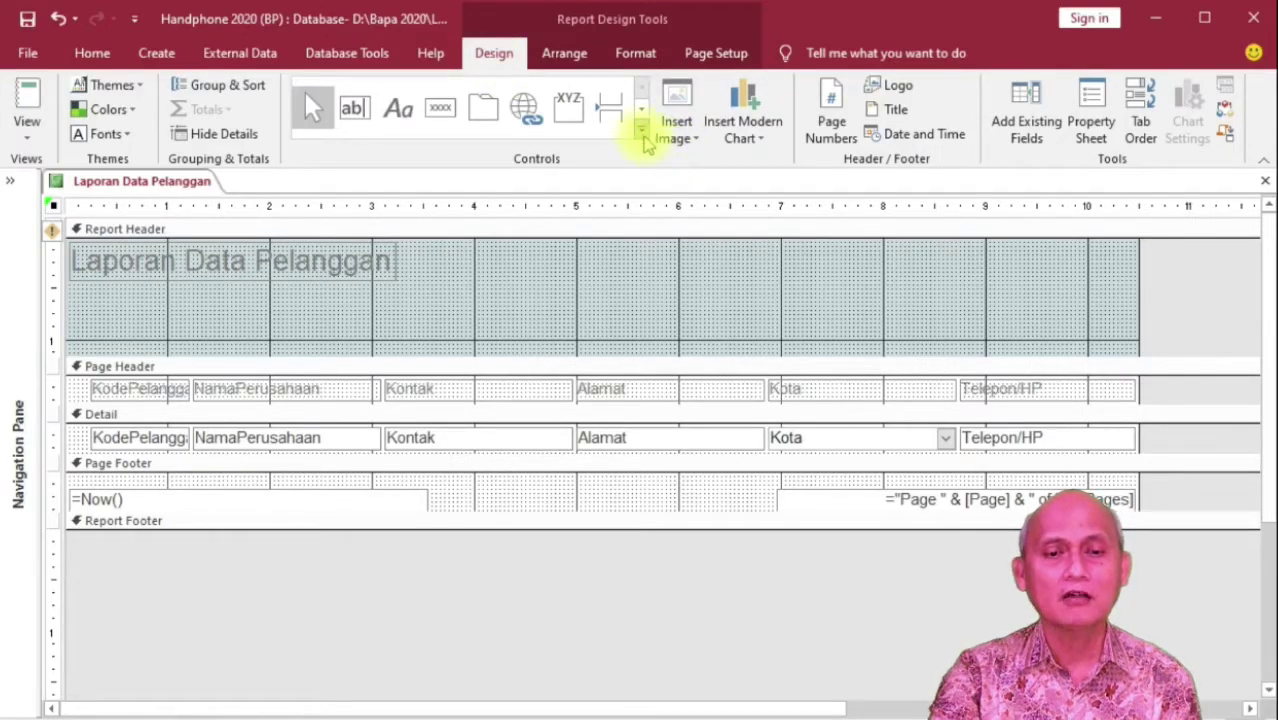
# Review the full set of controls that can be added to the report design.
pyautogui.click(642, 132)
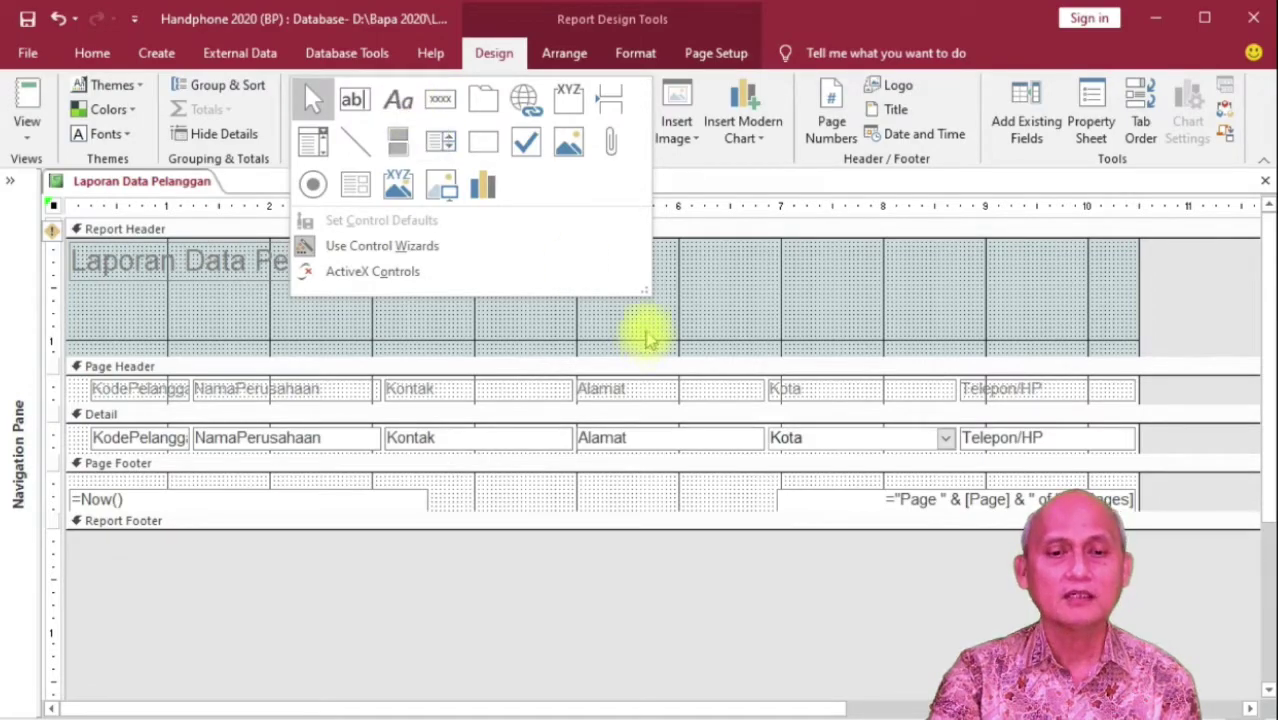
pyautogui.click(645, 333)
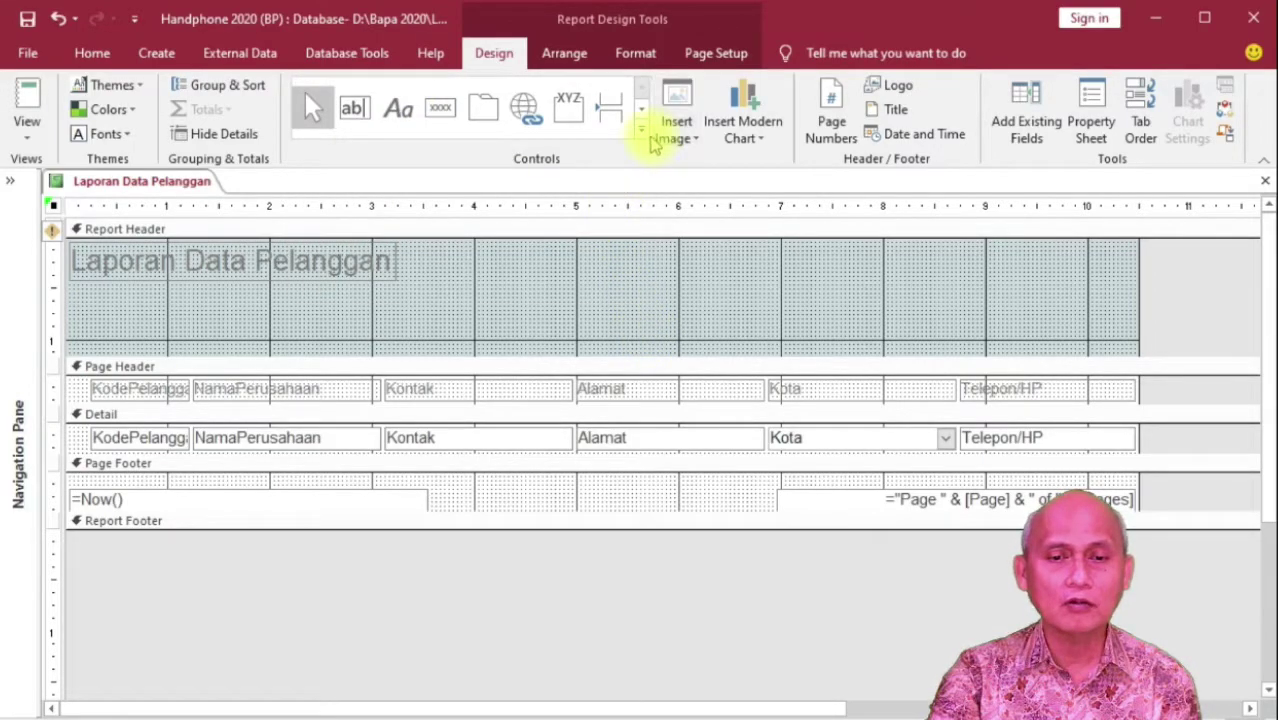
pyautogui.click(641, 130)
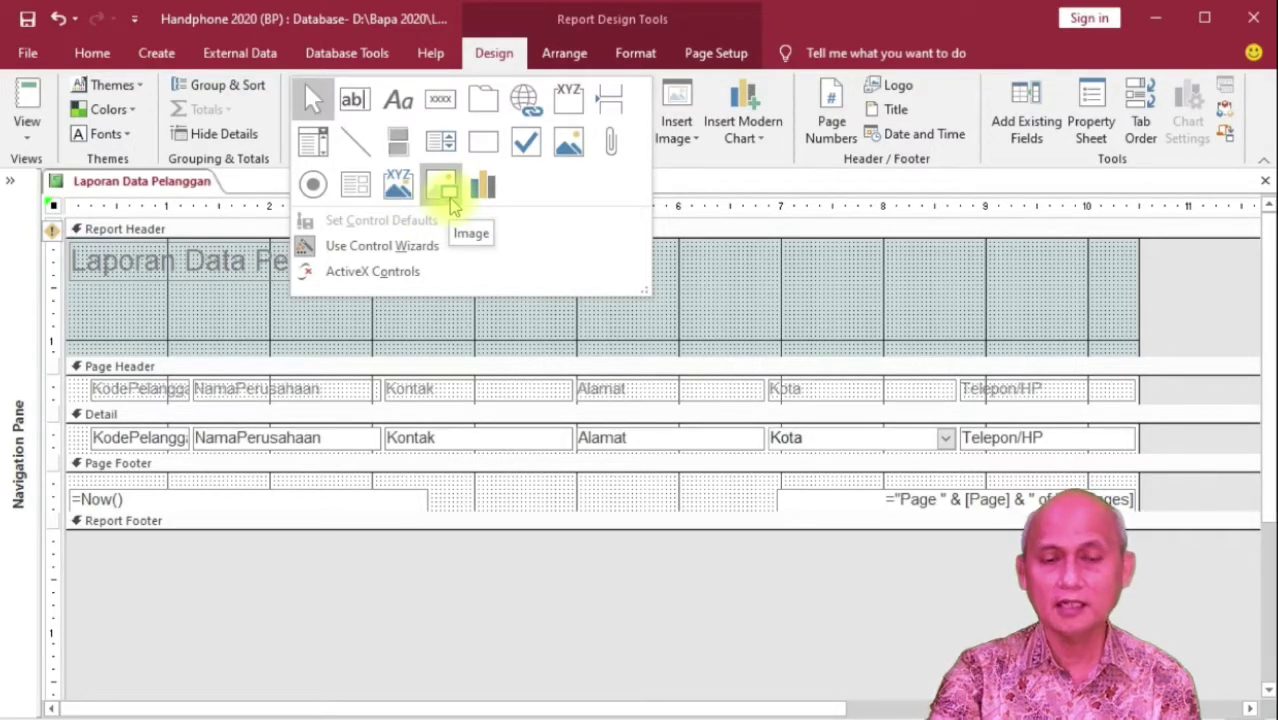
pyautogui.click(752, 318)
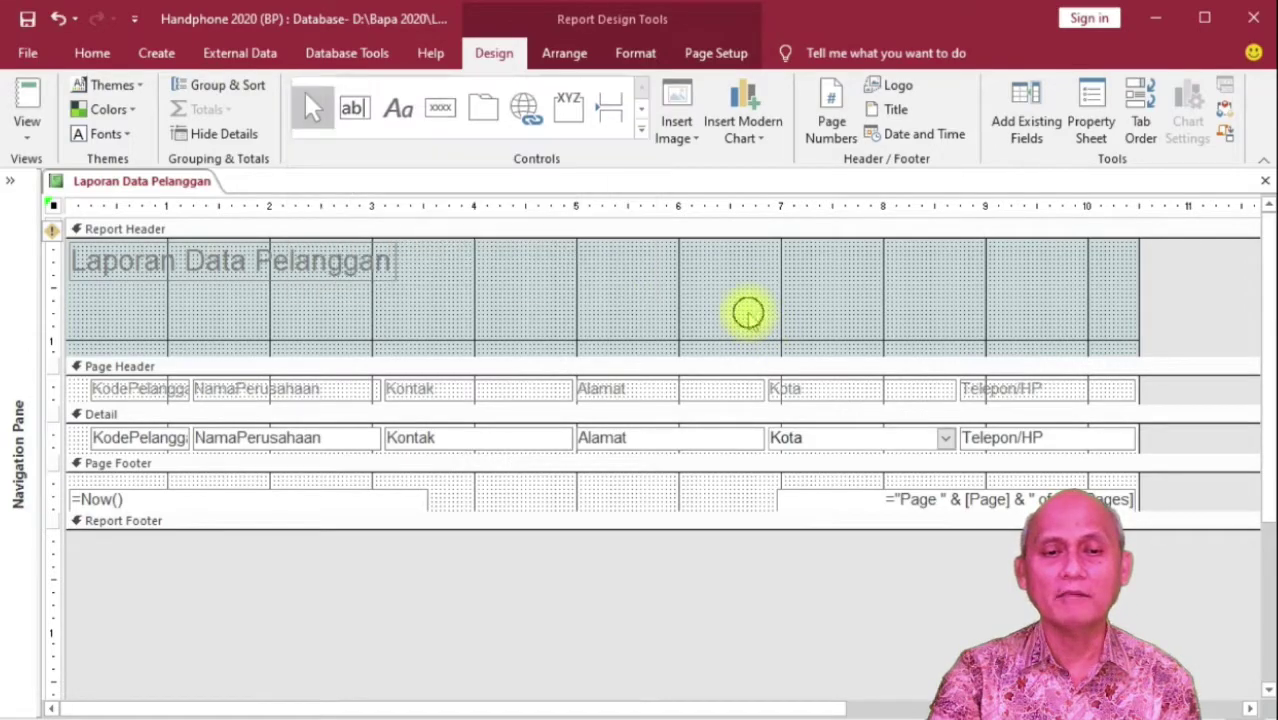
# Examine the arranging, formatting and page setup options for the report, including the paper sizes and margins.
pyautogui.click(636, 54)
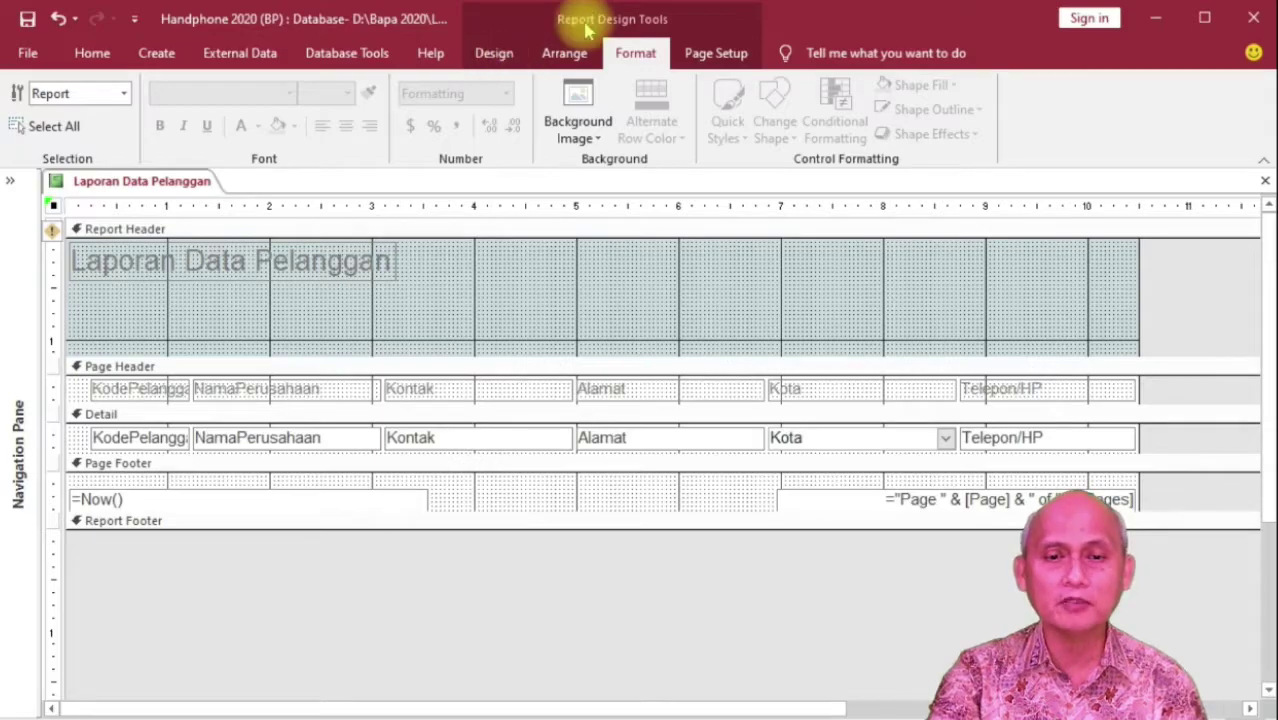
pyautogui.click(509, 56)
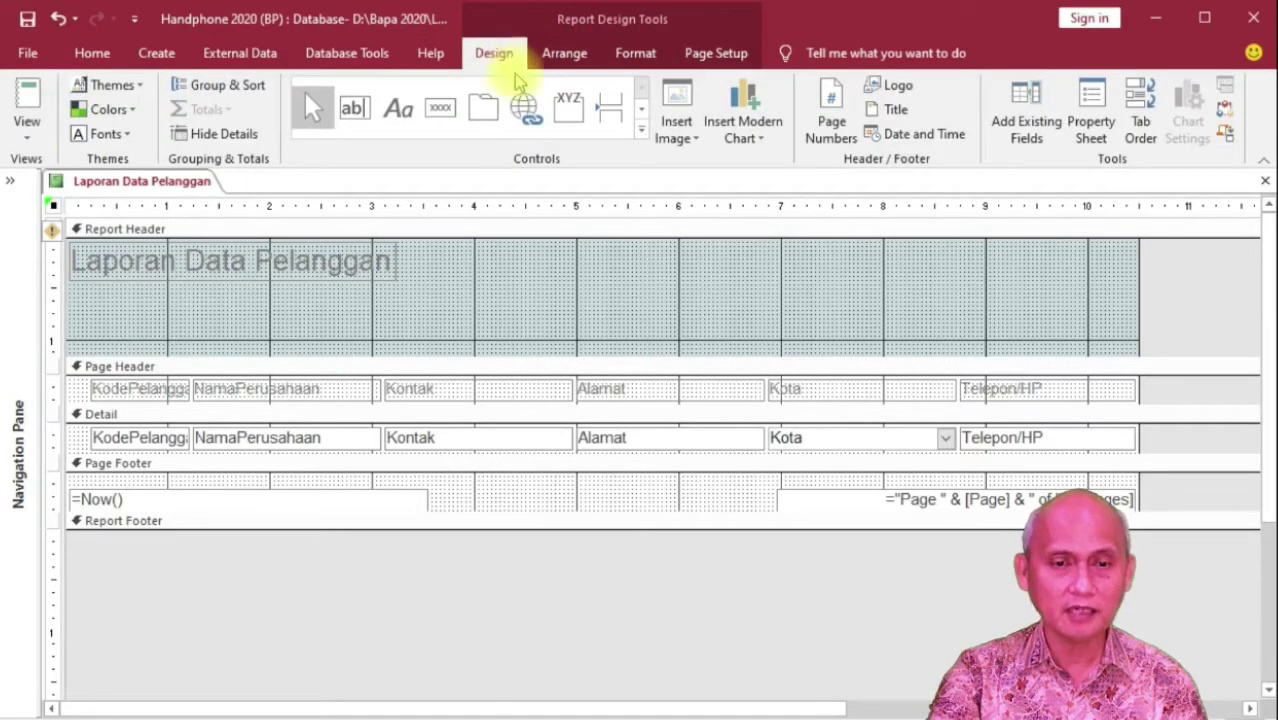
pyautogui.click(564, 56)
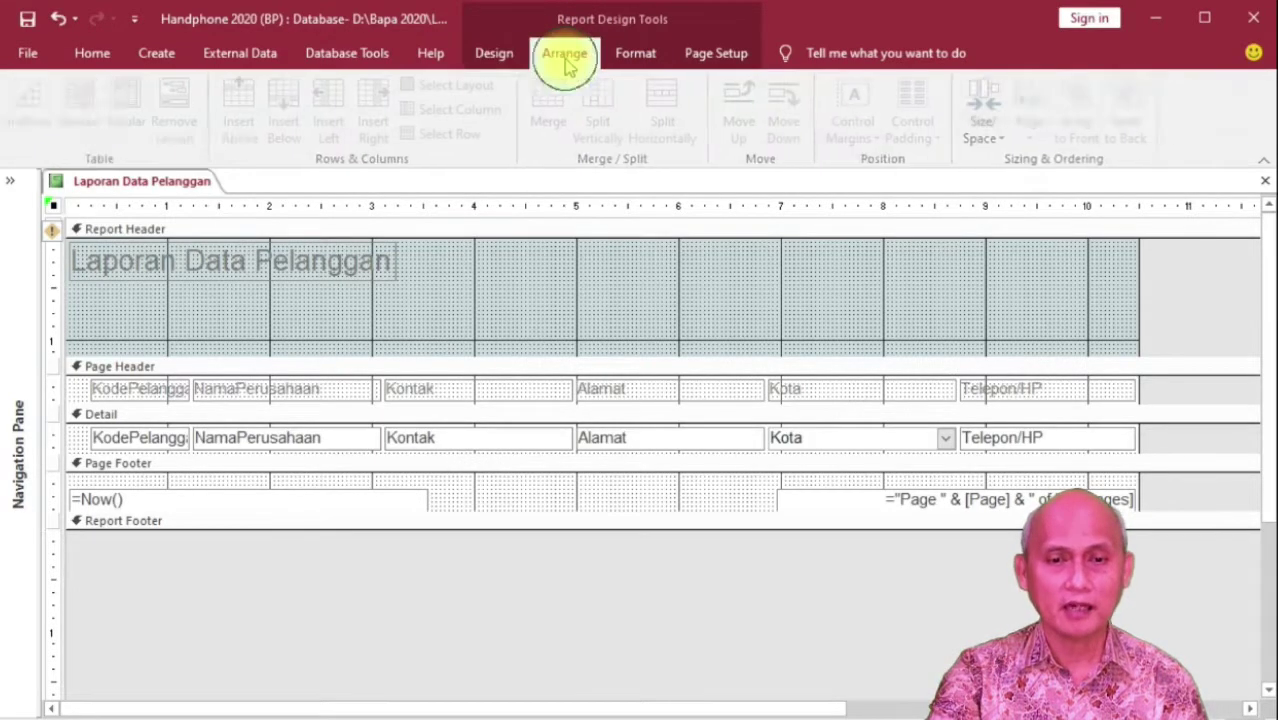
pyautogui.click(635, 53)
pyautogui.click(710, 55)
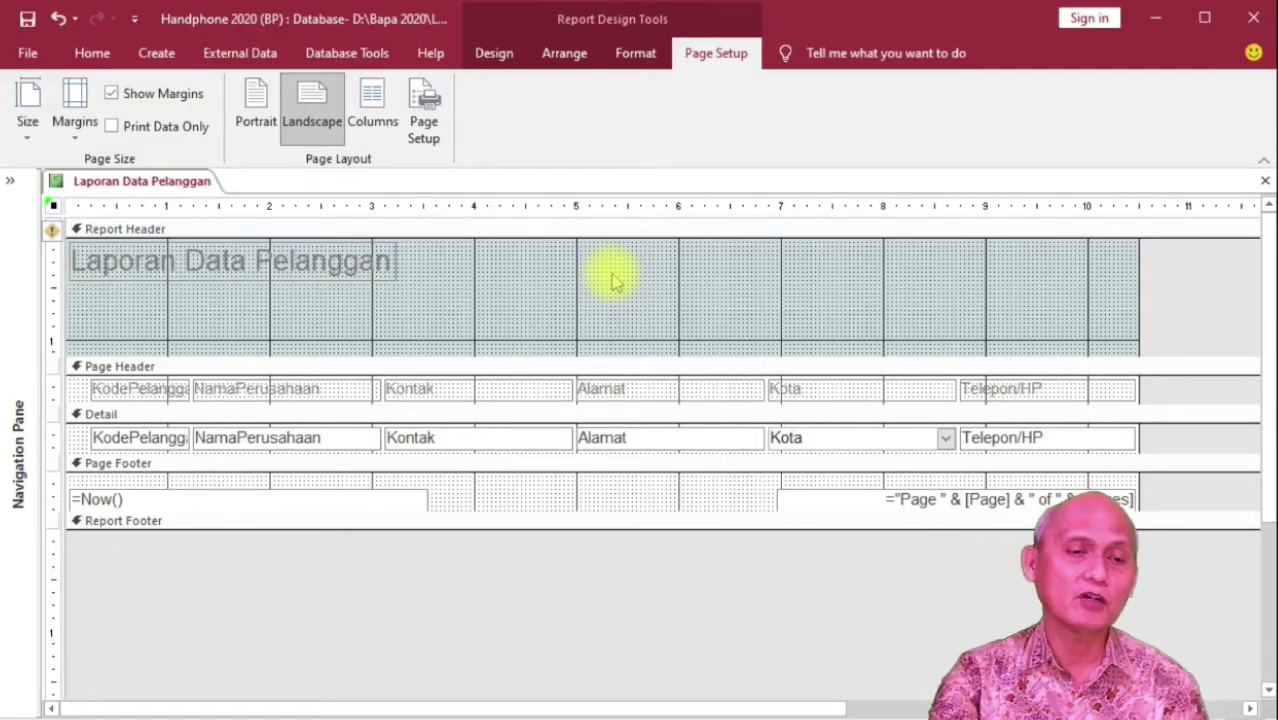
pyautogui.click(26, 128)
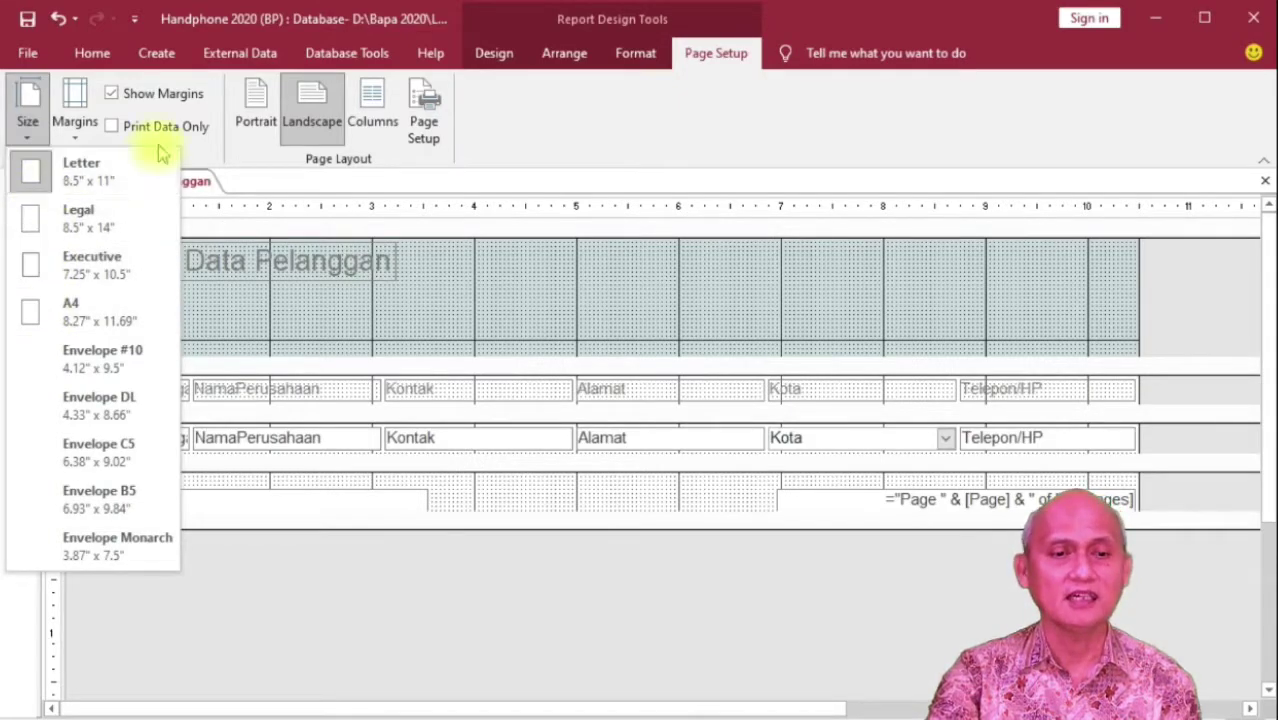
pyautogui.click(76, 120)
pyautogui.click(76, 125)
pyautogui.click(75, 130)
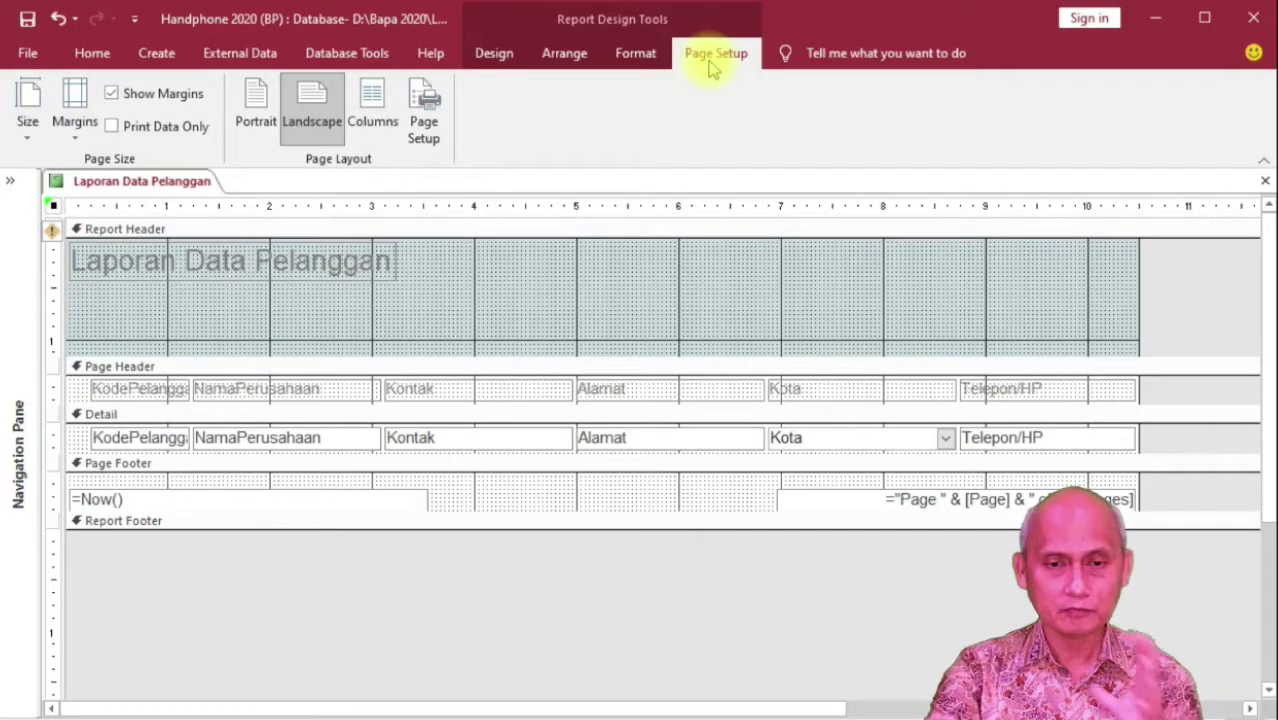
pyautogui.click(628, 53)
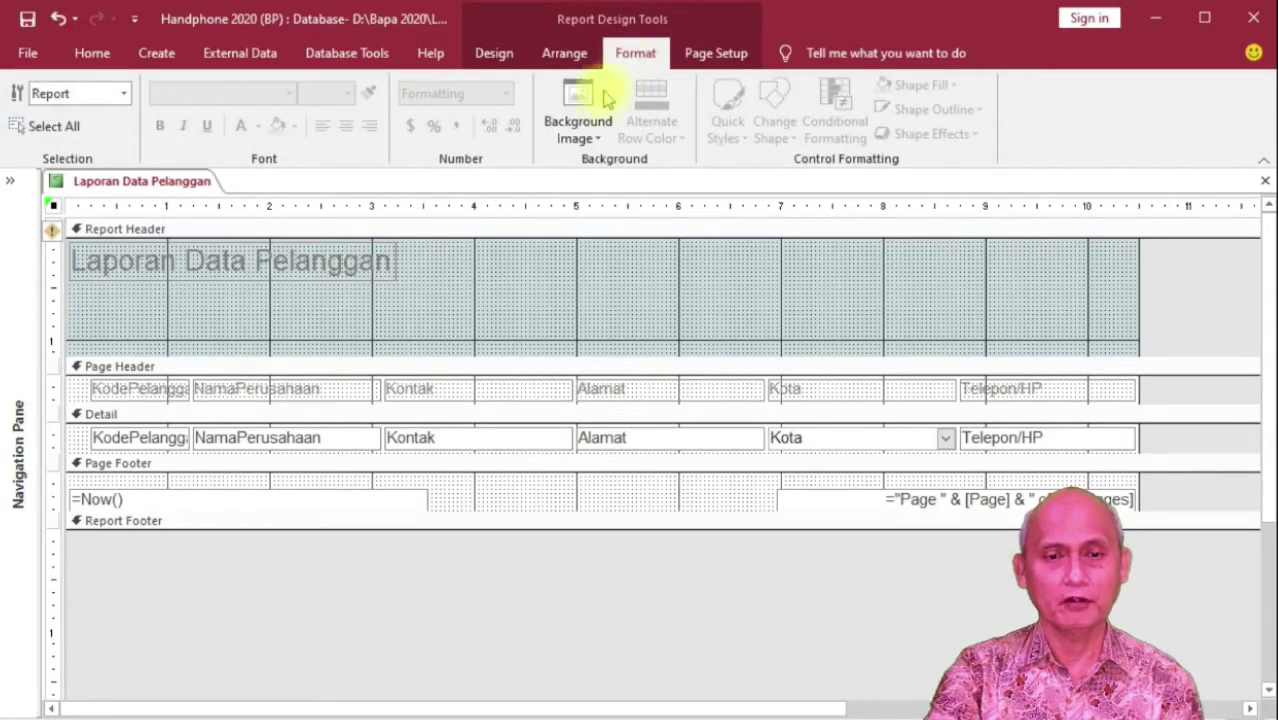
pyautogui.click(562, 60)
pyautogui.click(499, 57)
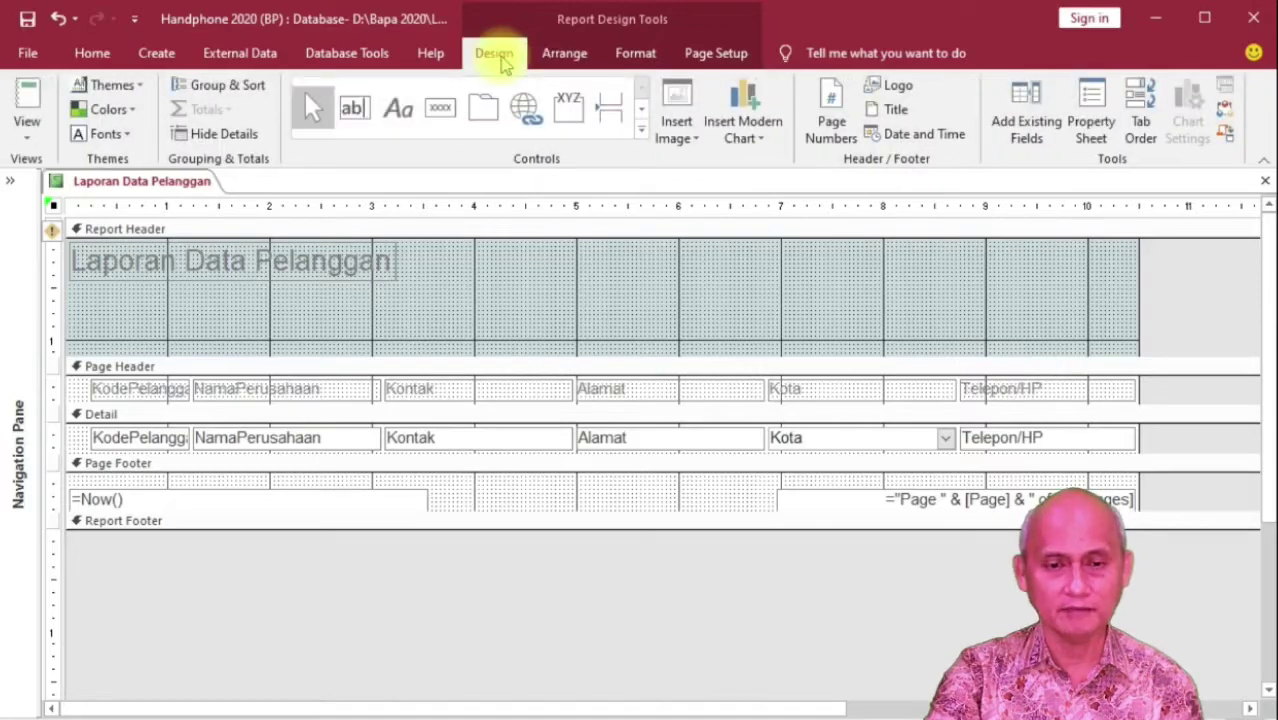
pyautogui.click(509, 275)
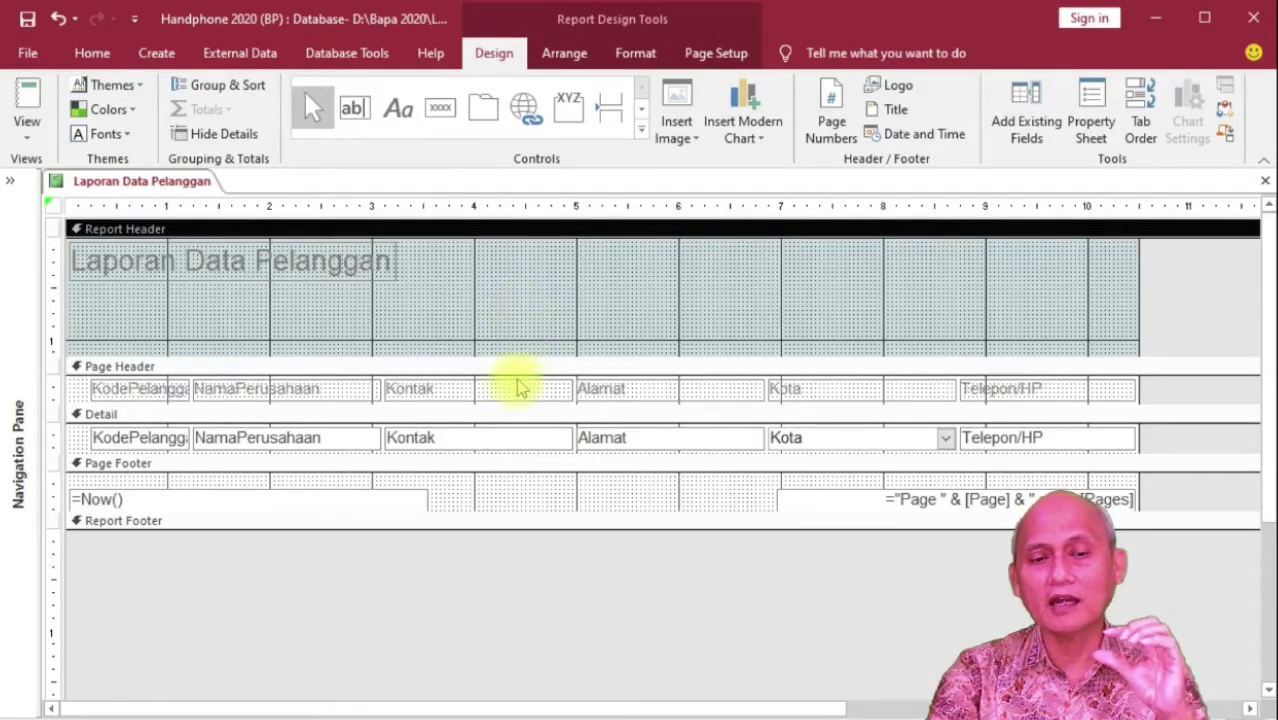
pyautogui.click(506, 414)
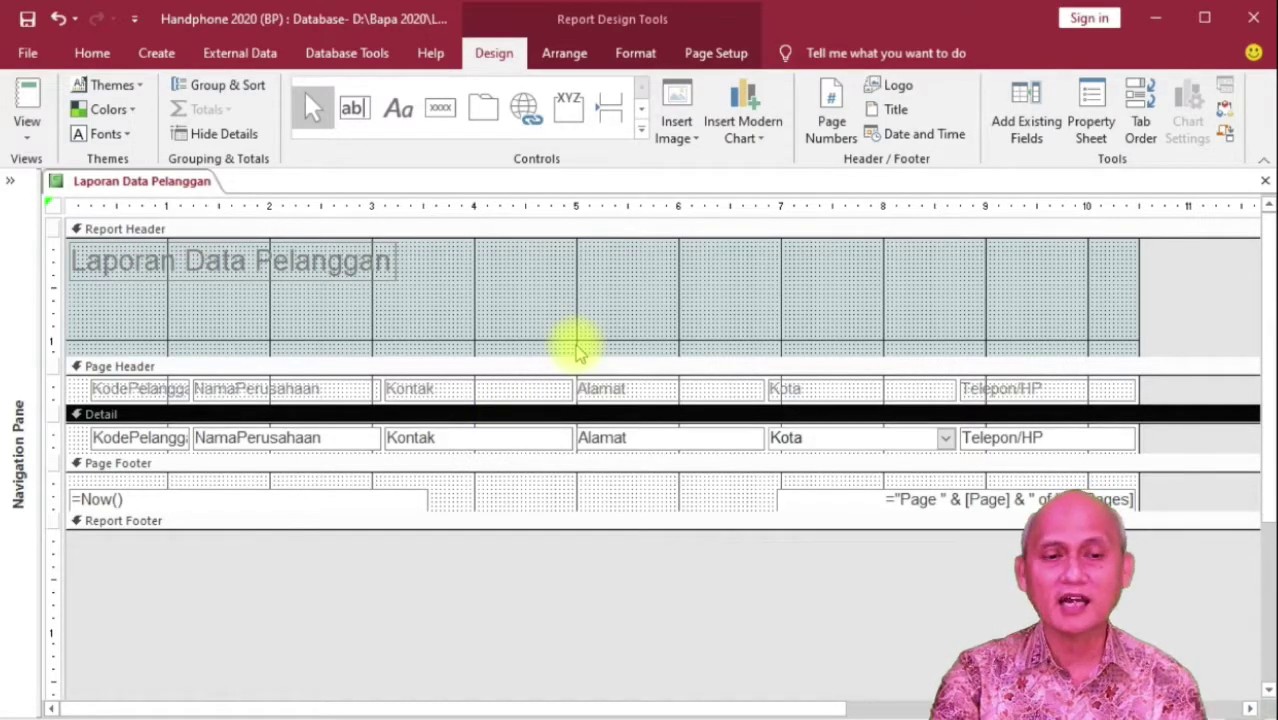
# Set the Report Header section's background fill to white.
pyautogui.click(518, 242)
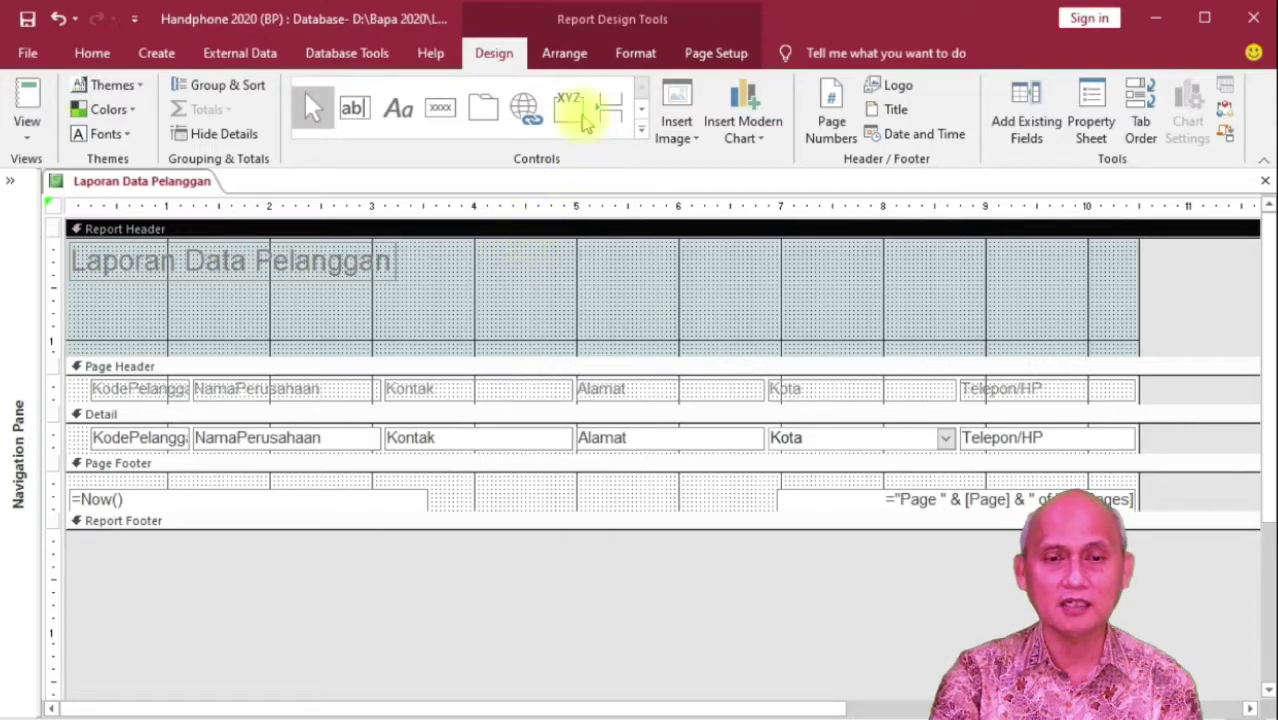
pyautogui.click(635, 57)
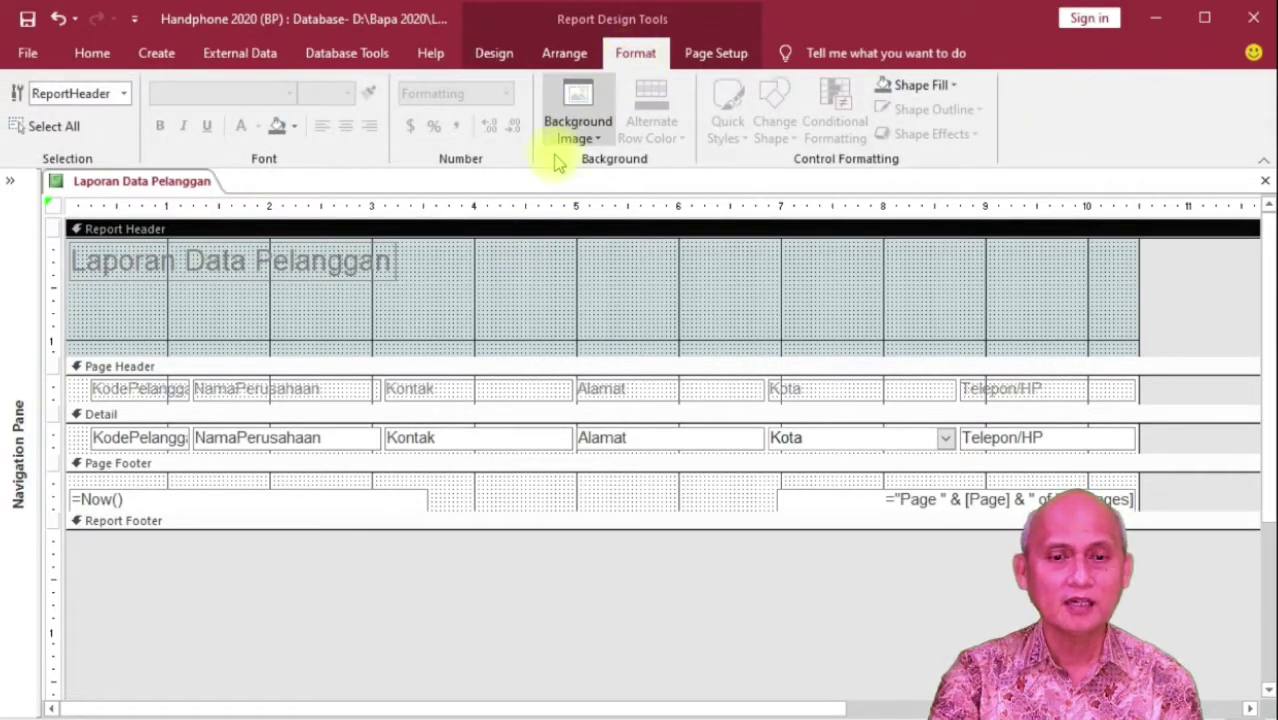
pyautogui.click(295, 127)
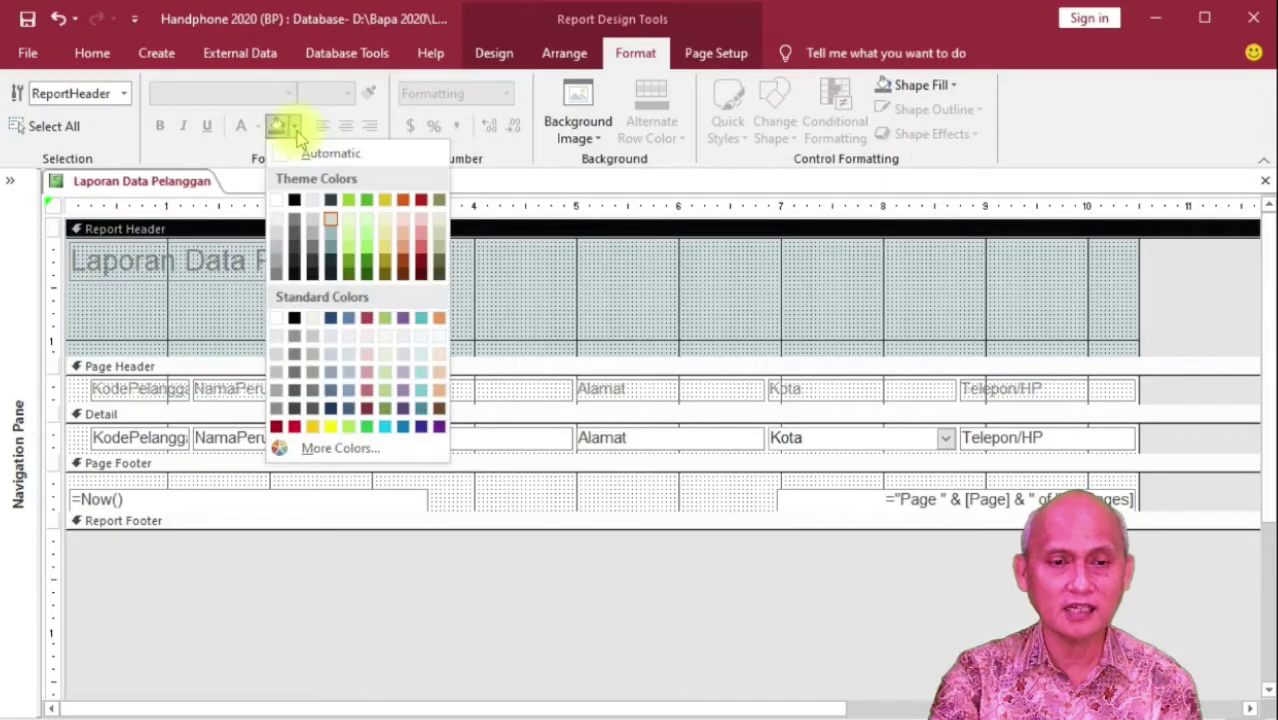
pyautogui.click(277, 200)
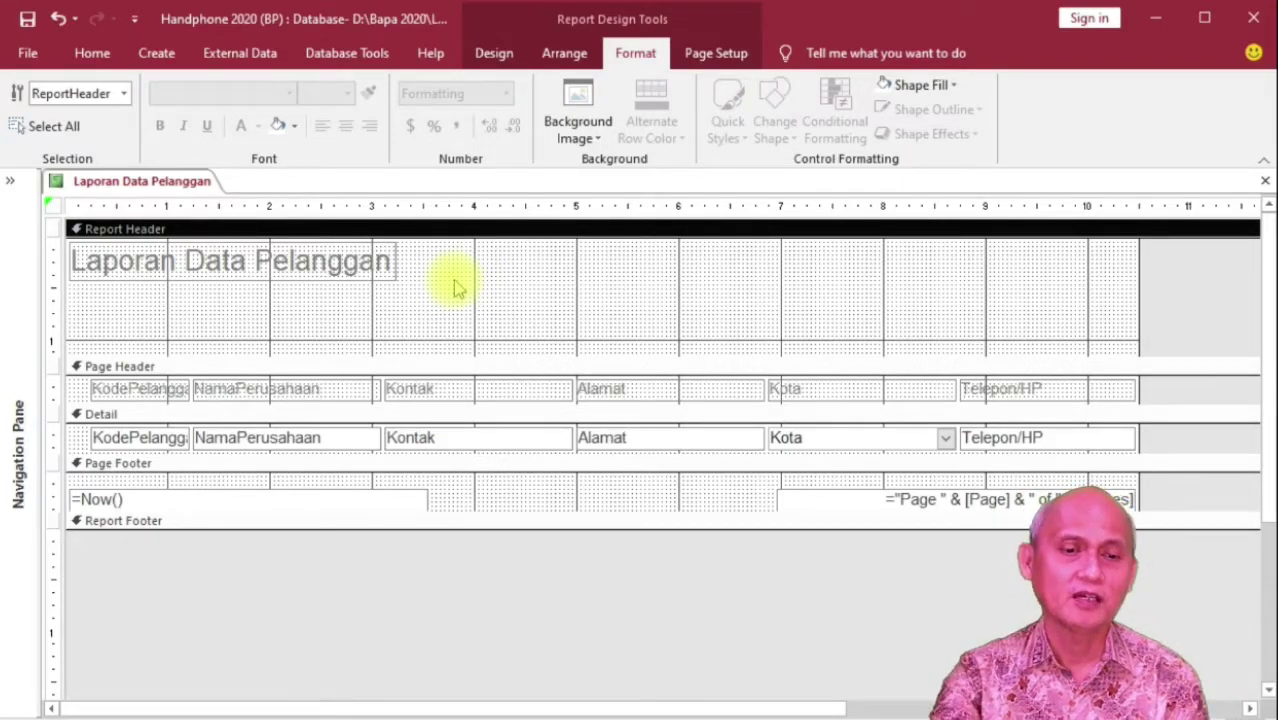
# Delete the Laporan Data Pelanggan title label from the Report Header.
pyautogui.click(326, 287)
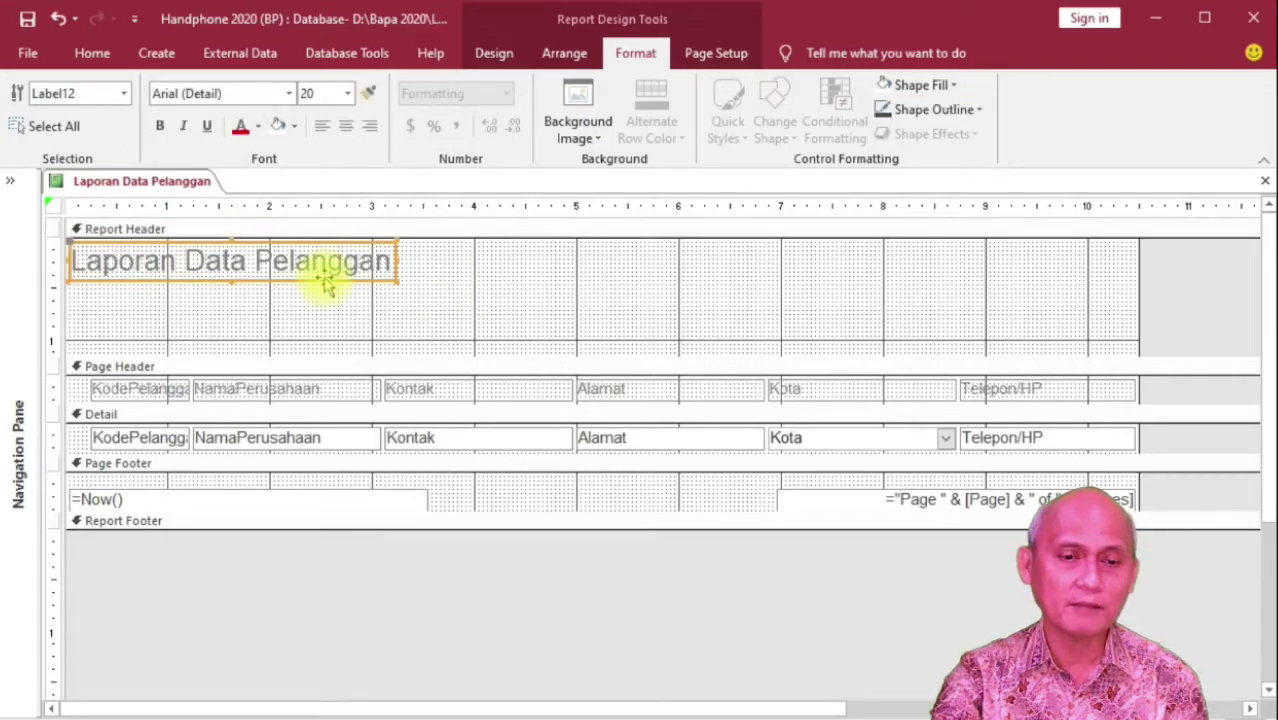
pyautogui.moveTo(322, 274); pyautogui.dragTo(448, 294)
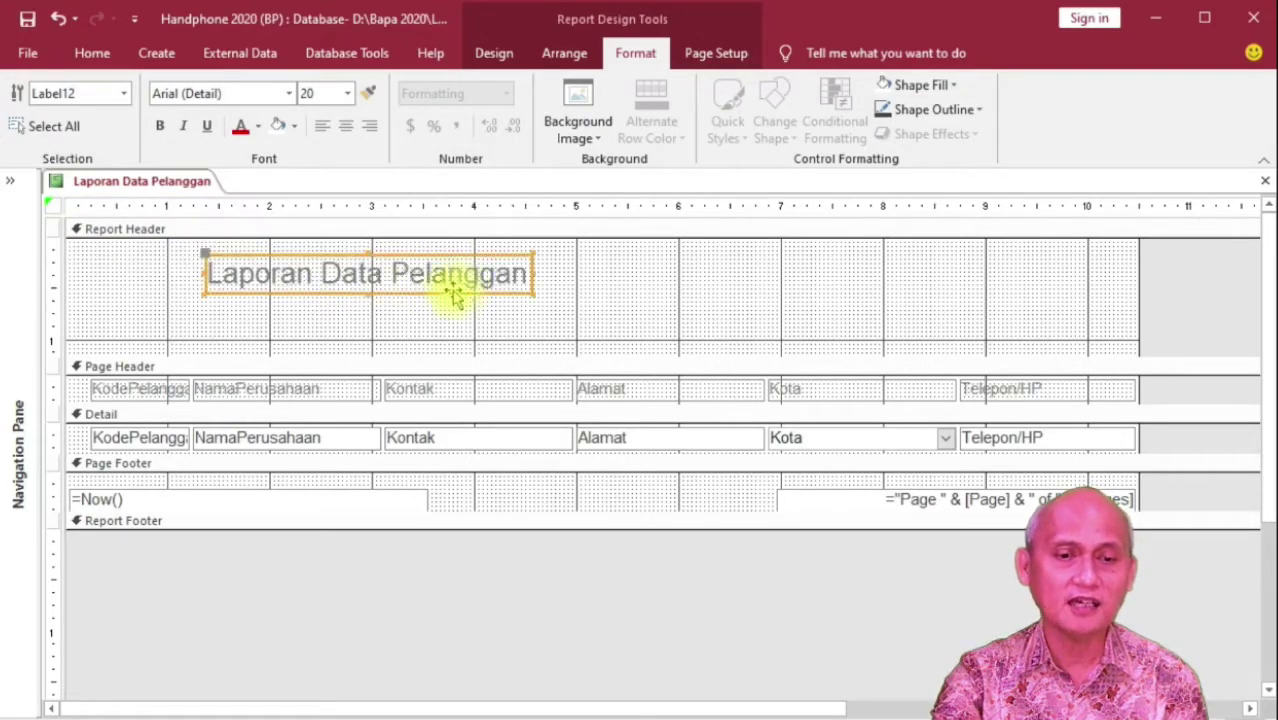
pyautogui.click(341, 297)
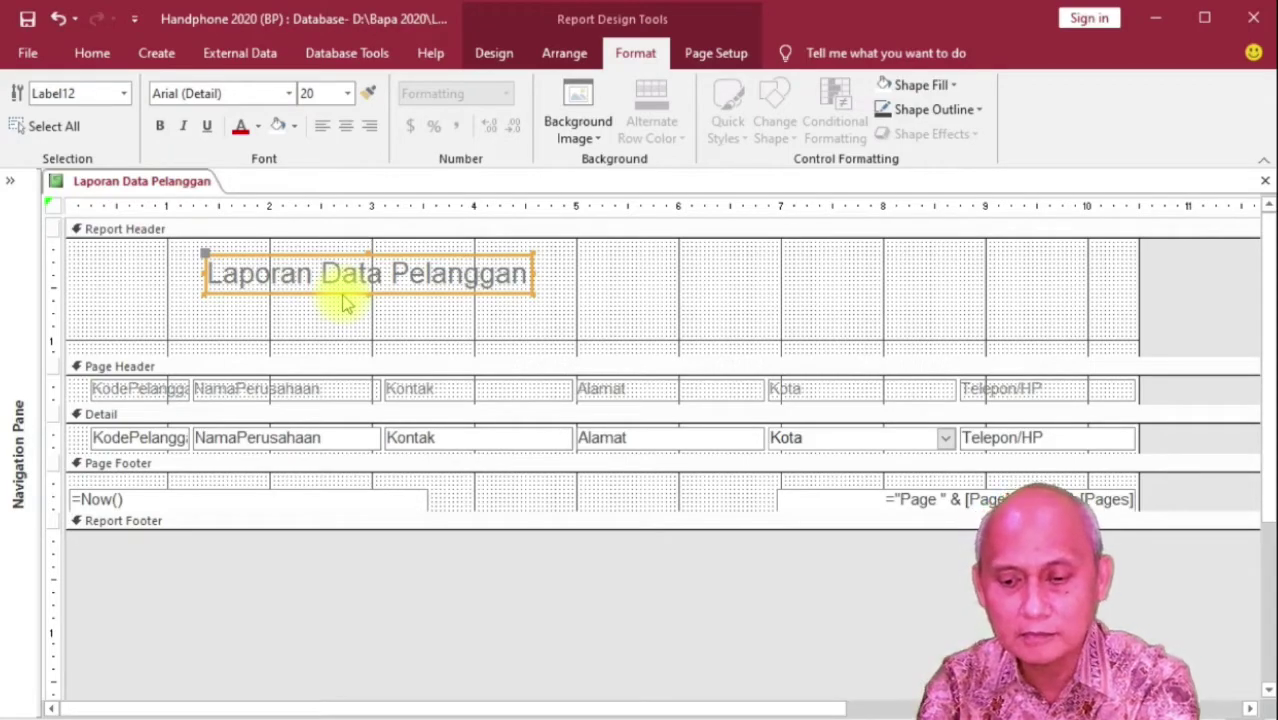
pyautogui.press('Delete')
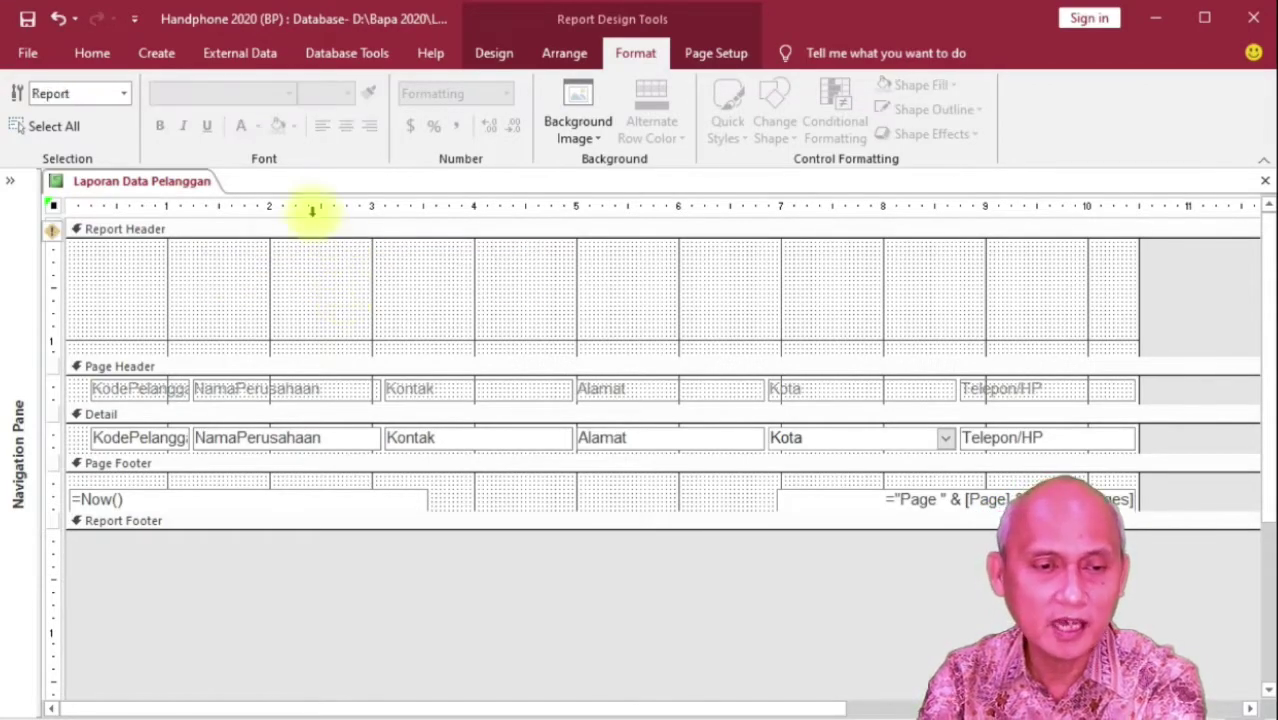
# Try out a label about 5 inches wide with the text "afaf" in the Report Header, and delete it.
pyautogui.click(494, 53)
pyautogui.click(395, 110)
pyautogui.moveTo(284, 250); pyautogui.dragTo(795, 281)
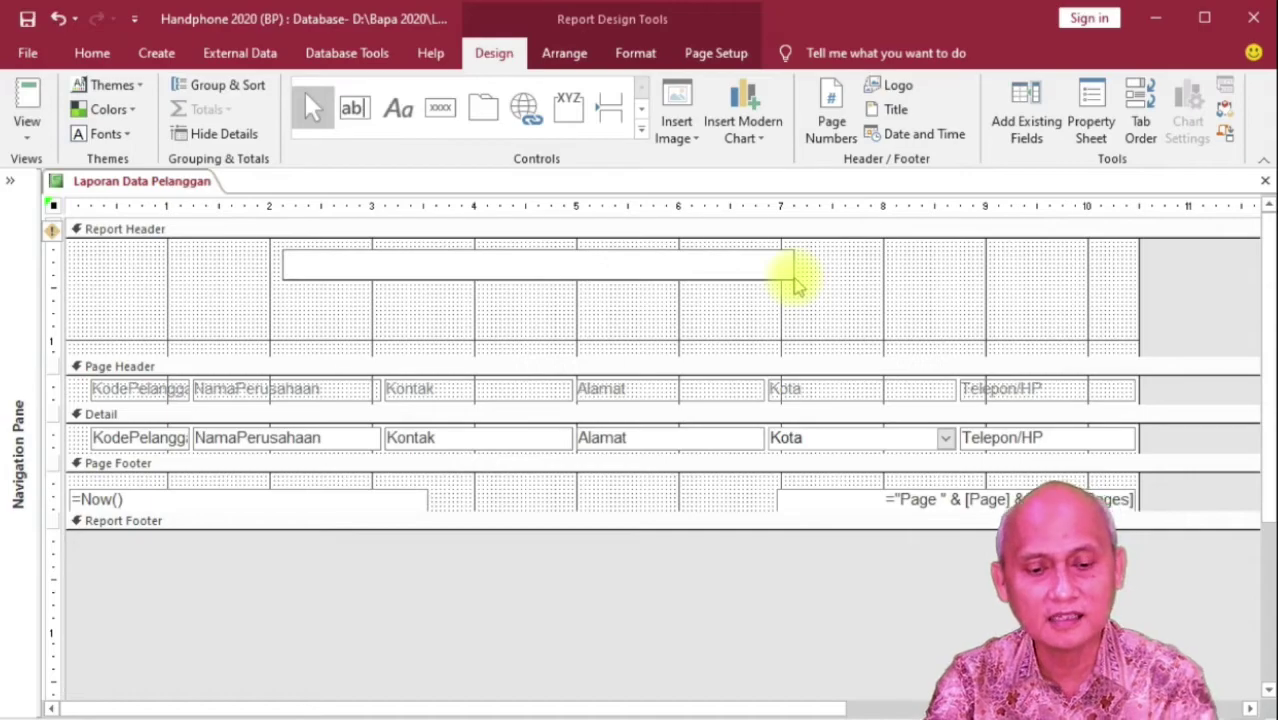
pyautogui.write('afaf')
pyautogui.click(692, 293)
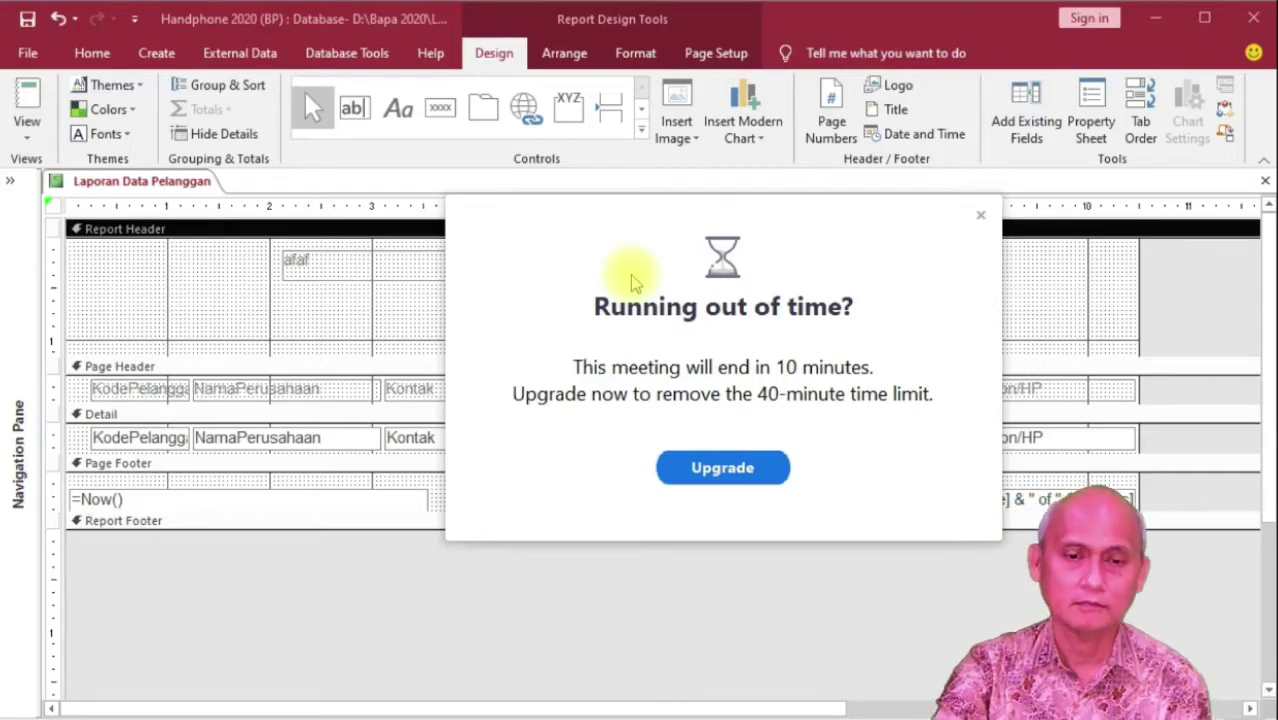
pyautogui.click(980, 216)
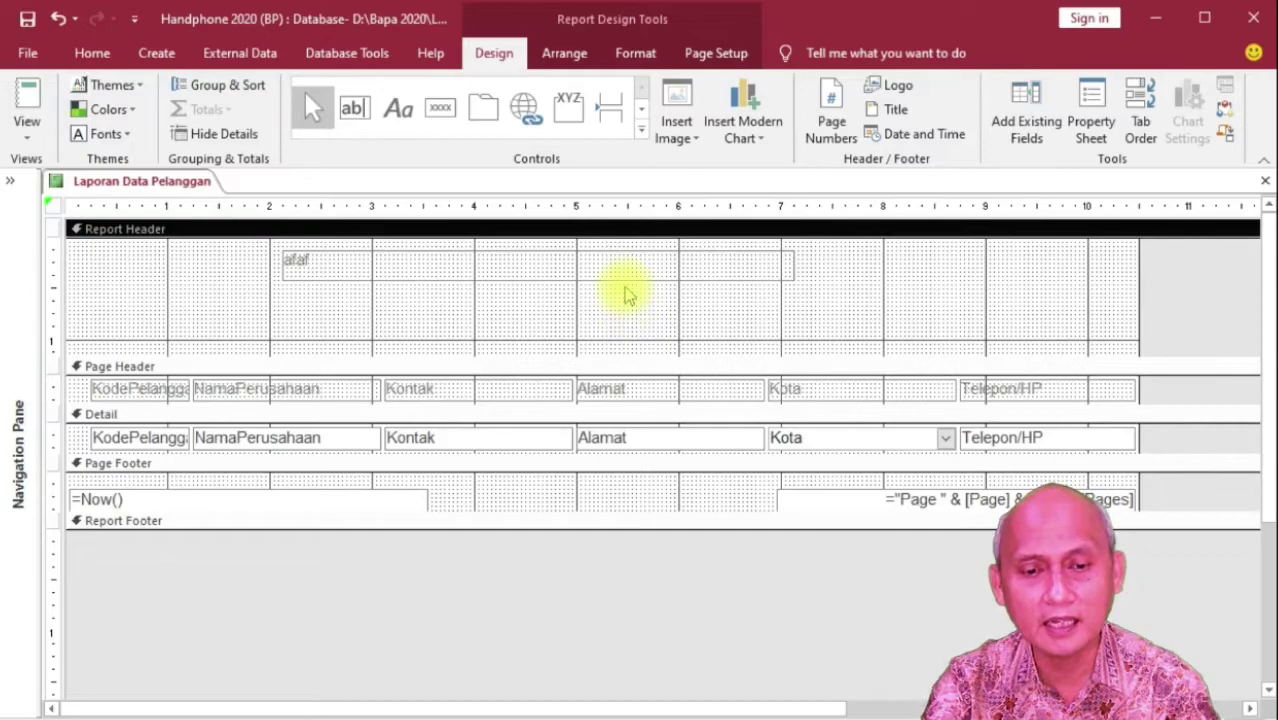
pyautogui.click(626, 288)
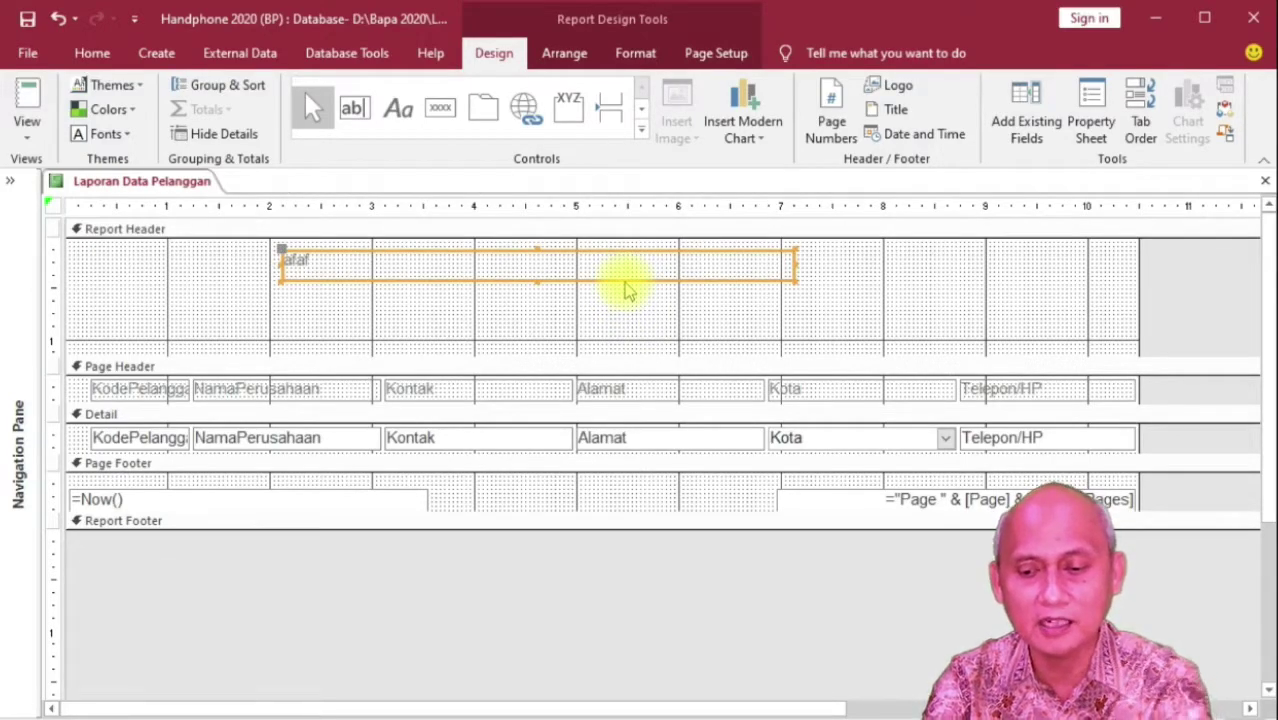
pyautogui.press('Delete')
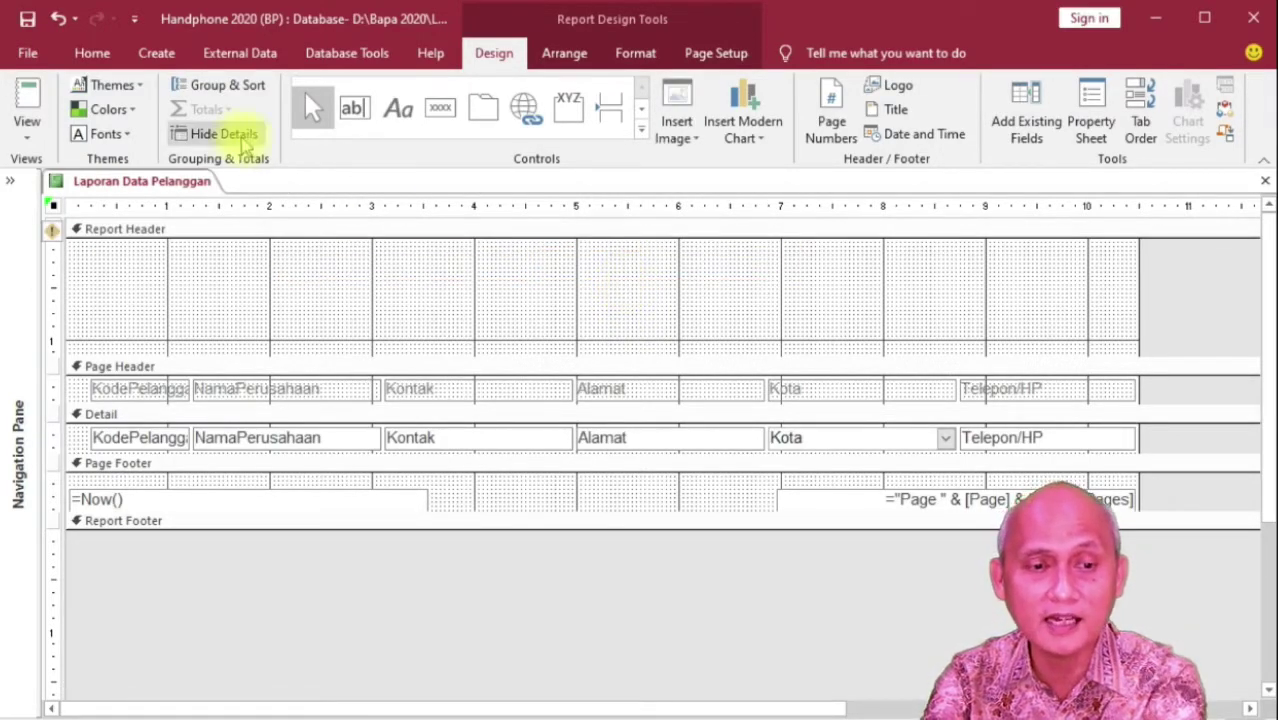
# Open Form Data Pelanggan and switch it to Design View.
pyautogui.click(10, 184)
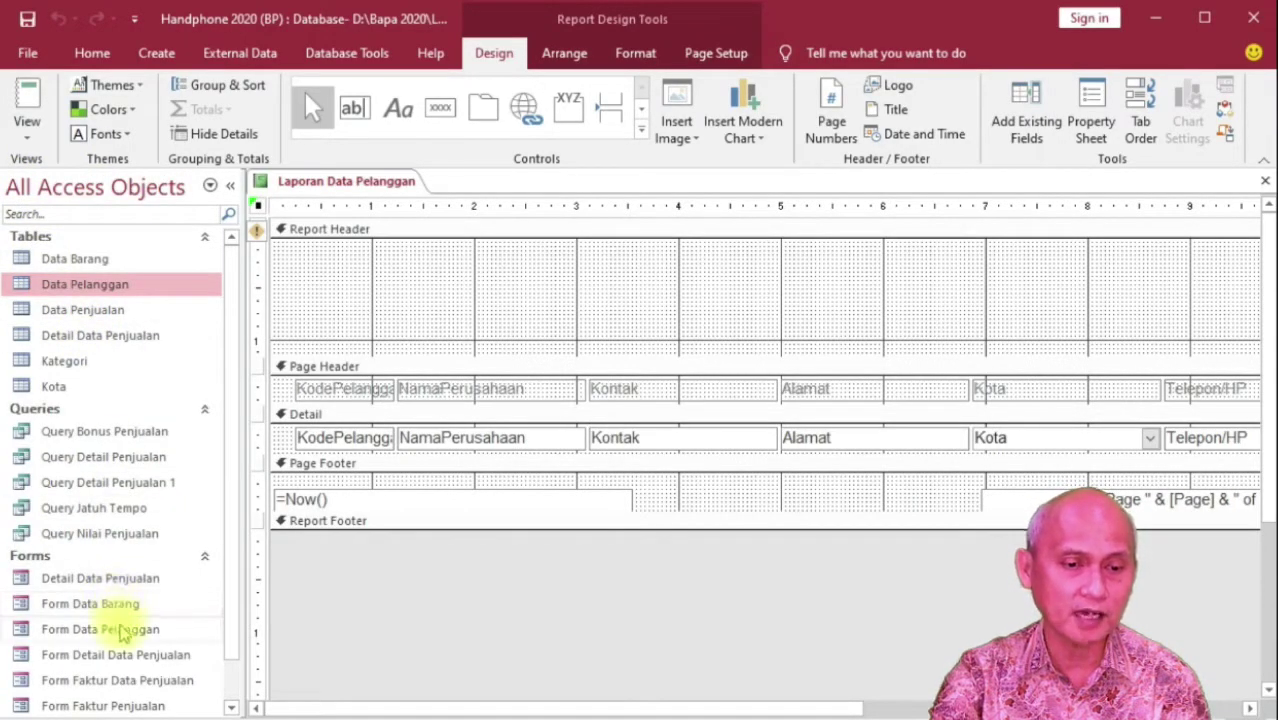
pyautogui.doubleClick(117, 629)
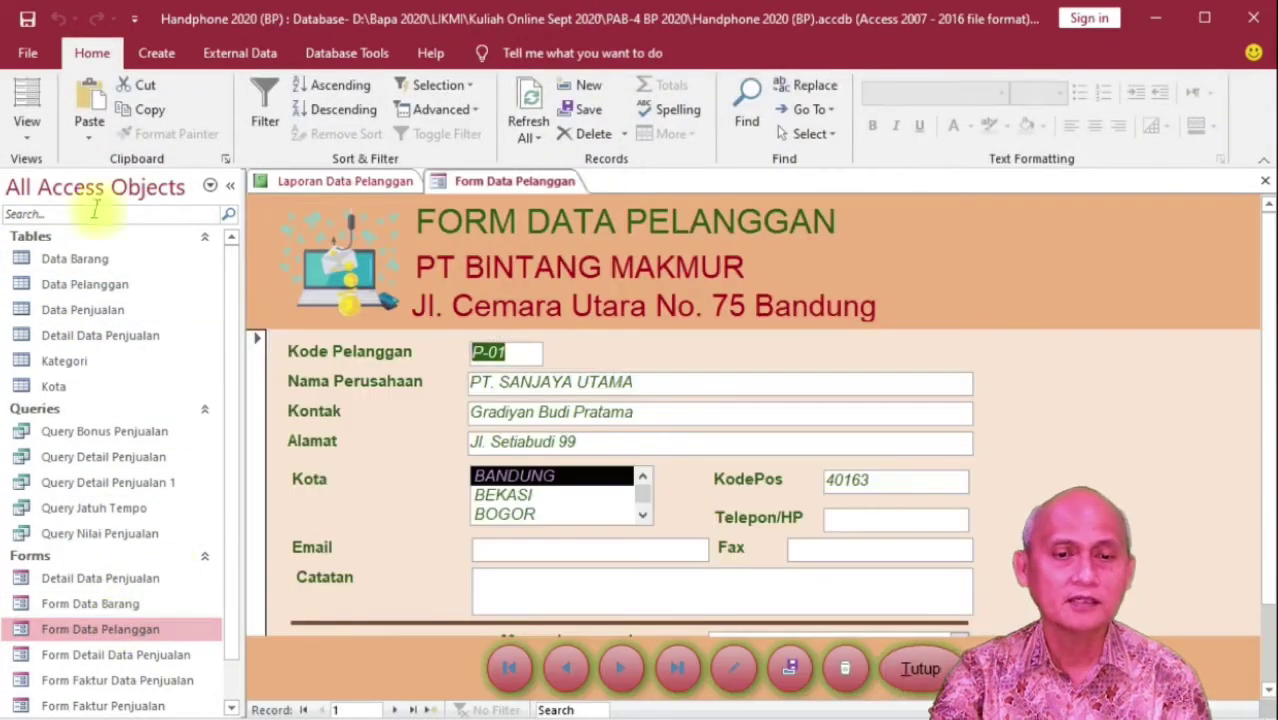
pyautogui.click(27, 134)
pyautogui.click(70, 266)
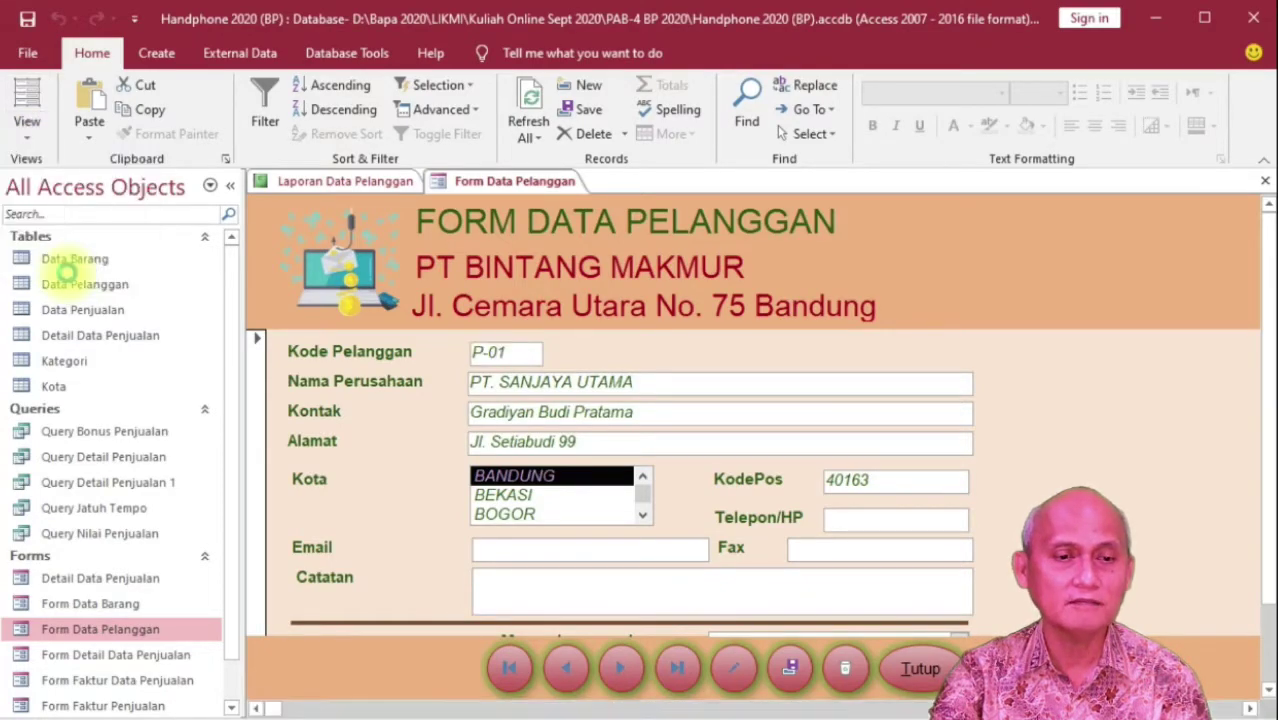
# Select and copy the logo image, form title, company name and address labels in the Form Header.
pyautogui.click(345, 285)
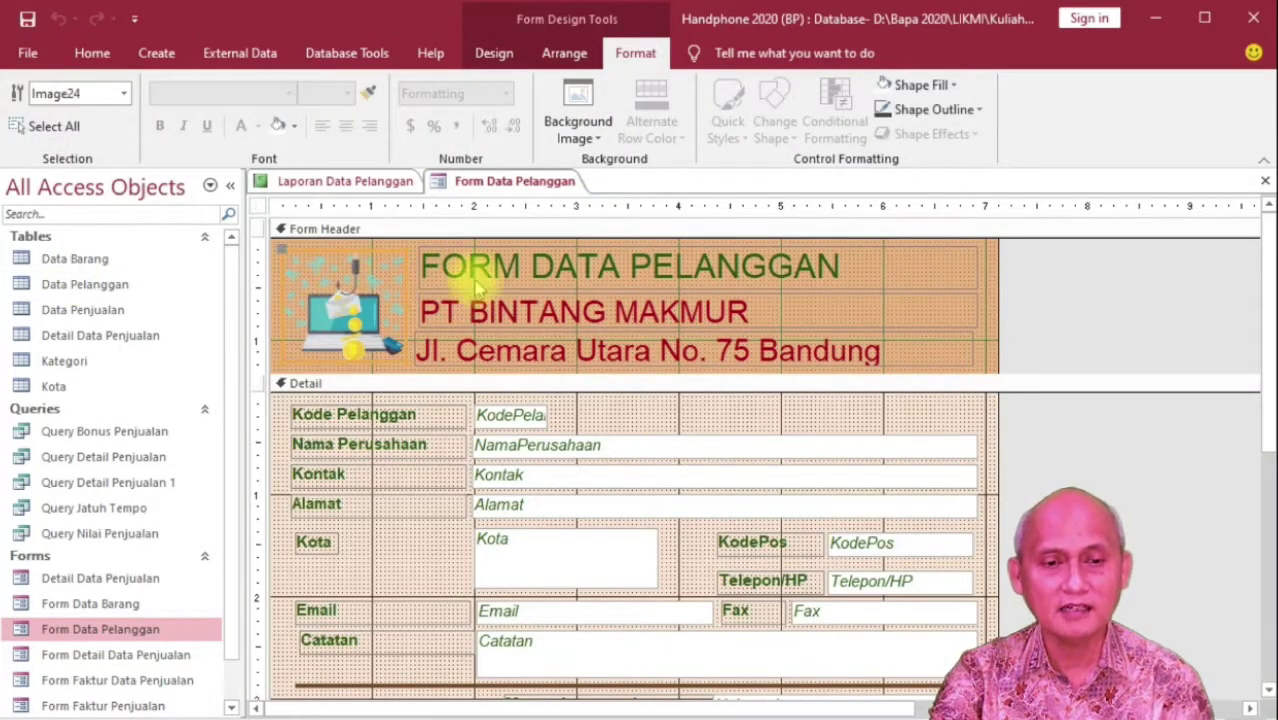
pyautogui.keyDown('shift'); pyautogui.click(533, 305); pyautogui.keyUp('shift')
pyautogui.keyDown('shift'); pyautogui.click(536, 356); pyautogui.keyUp('shift')
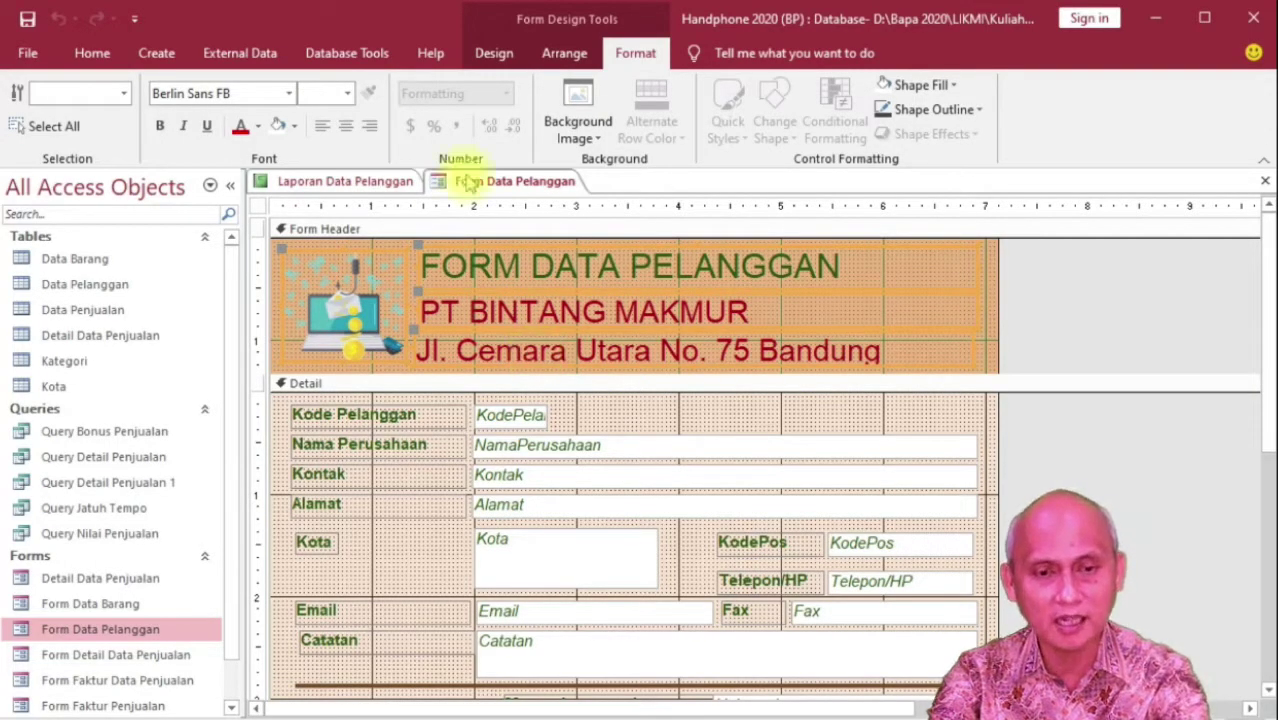
# Paste the copied logo and labels into the Report Header of Laporan Data Pelanggan, about 0.25 inch in from its left edge.
pyautogui.click(362, 181)
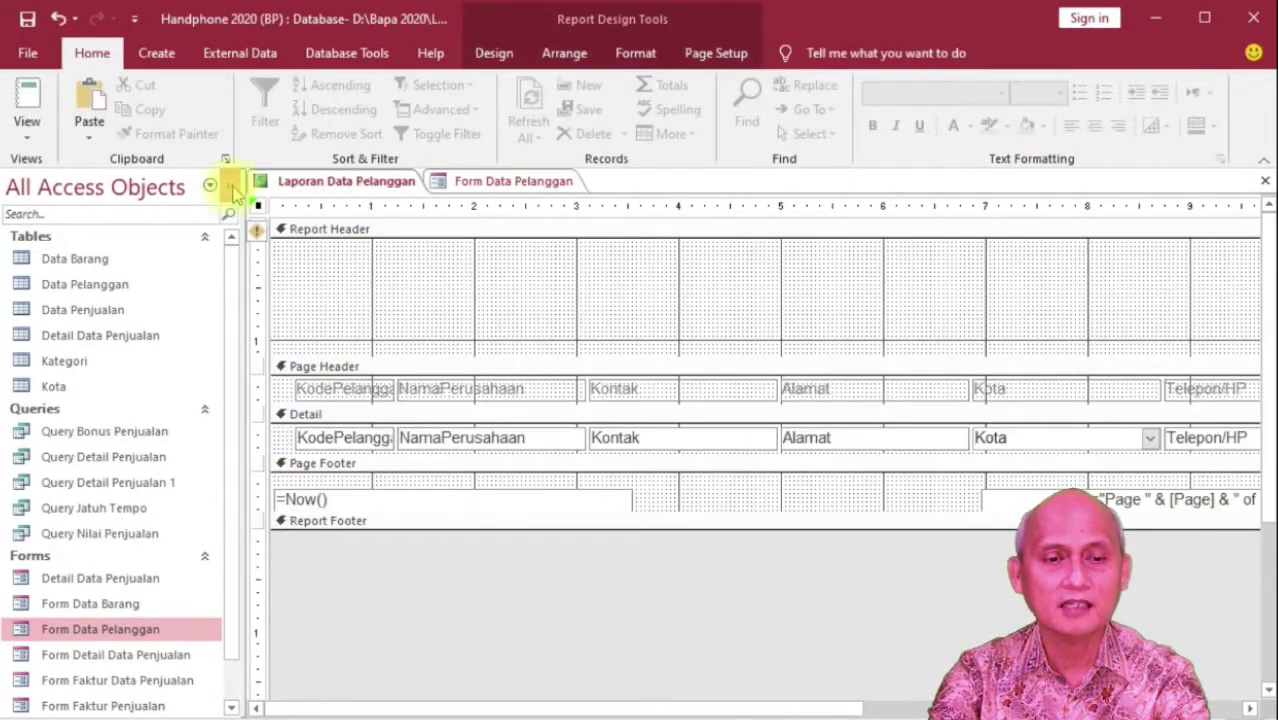
pyautogui.click(231, 185)
pyautogui.click(412, 277)
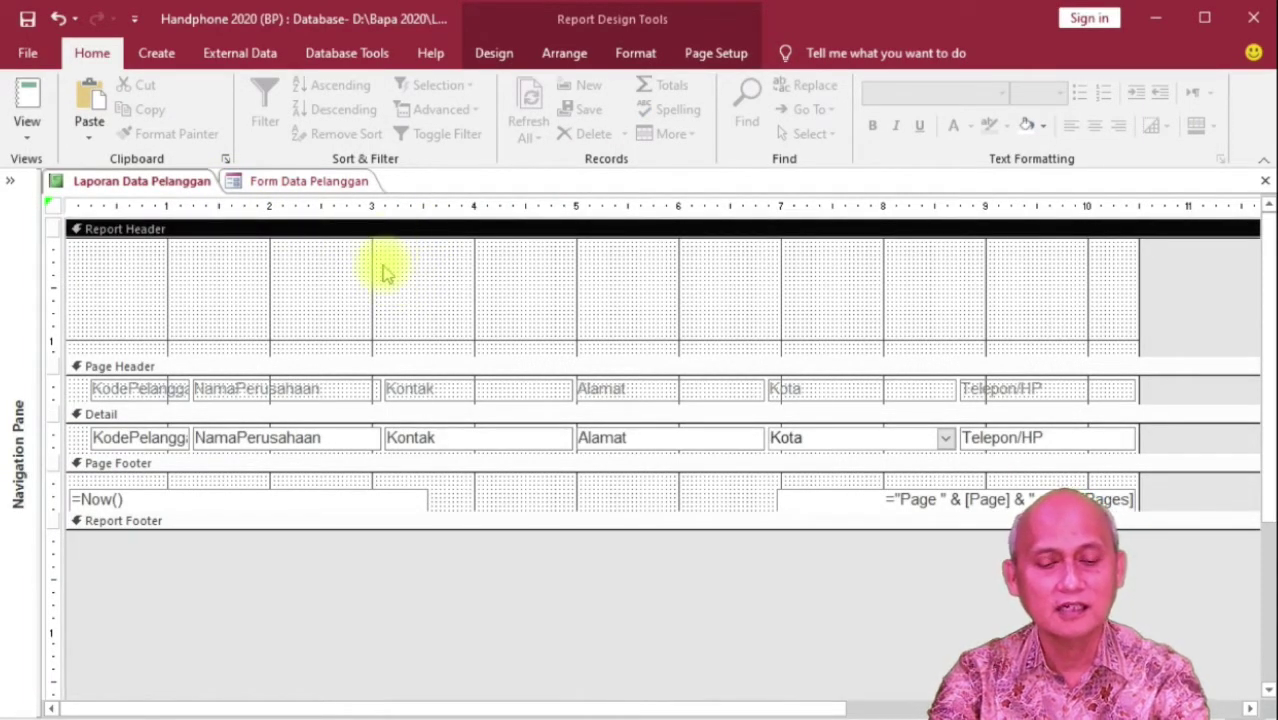
pyautogui.hotkey('ctrl', 'v')
pyautogui.moveTo(447, 262); pyautogui.dragTo(471, 275)
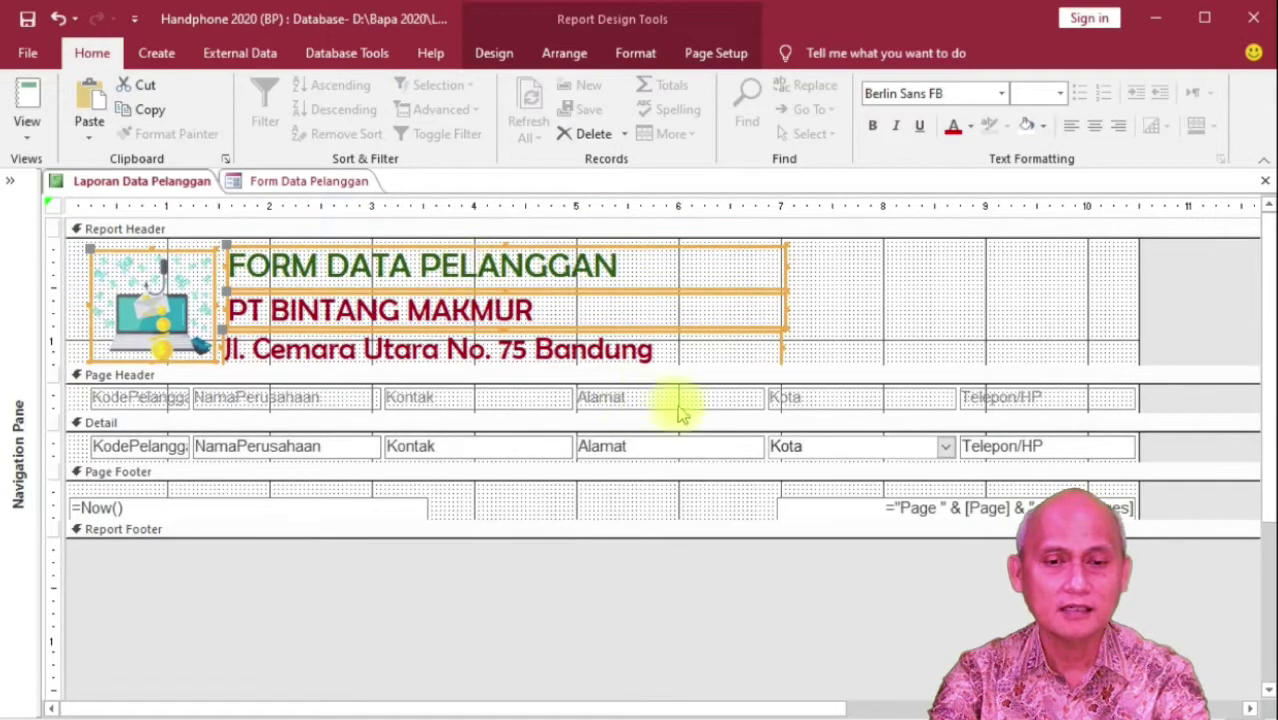